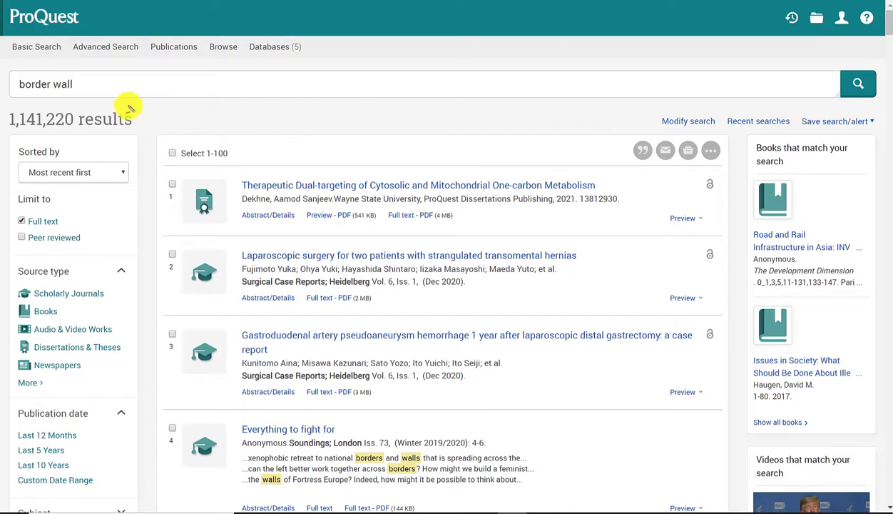
# Examine the results of the unquoted border wall search, checking titles and highlighted terms for relevance to the topic.
pyautogui.moveTo(130, 107)
pyautogui.mouseDown()
pyautogui.moveTo(53, 98)
pyautogui.moveTo(7, 110)
pyautogui.moveTo(61, 145)
pyautogui.moveTo(140, 126)
pyautogui.moveTo(141, 109)
pyautogui.mouseUp()
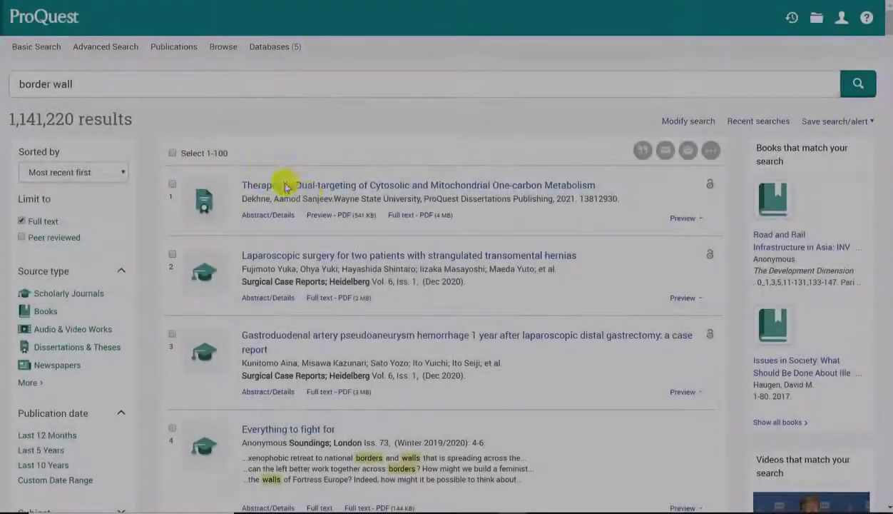
pyautogui.scroll(-3, 342, 207)
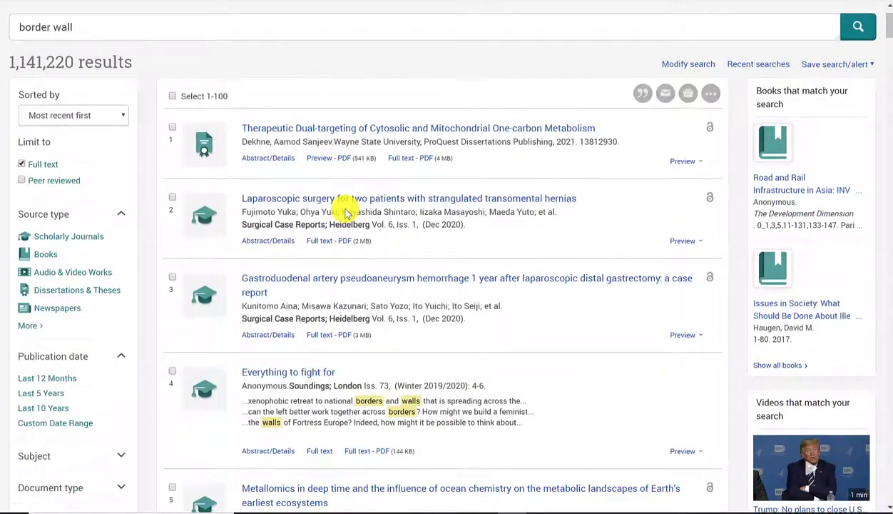
pyautogui.scroll(-4, 346, 212)
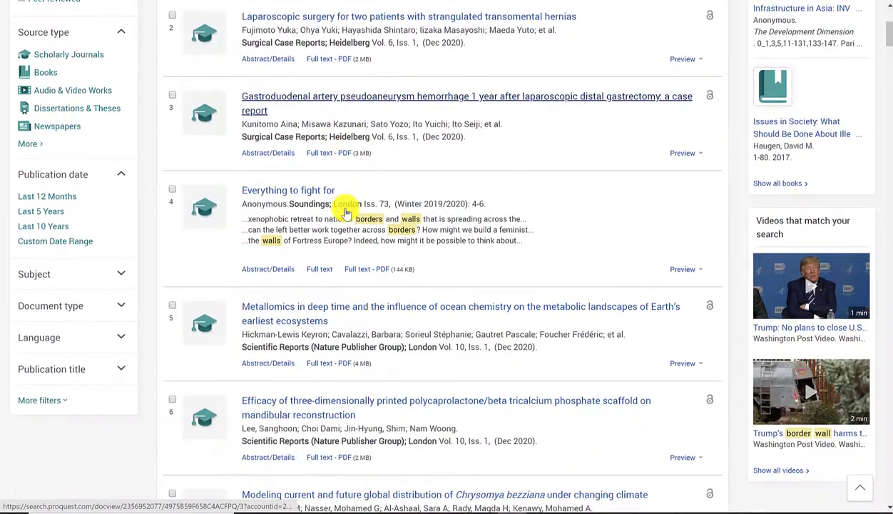
pyautogui.scroll(-2, 346, 213)
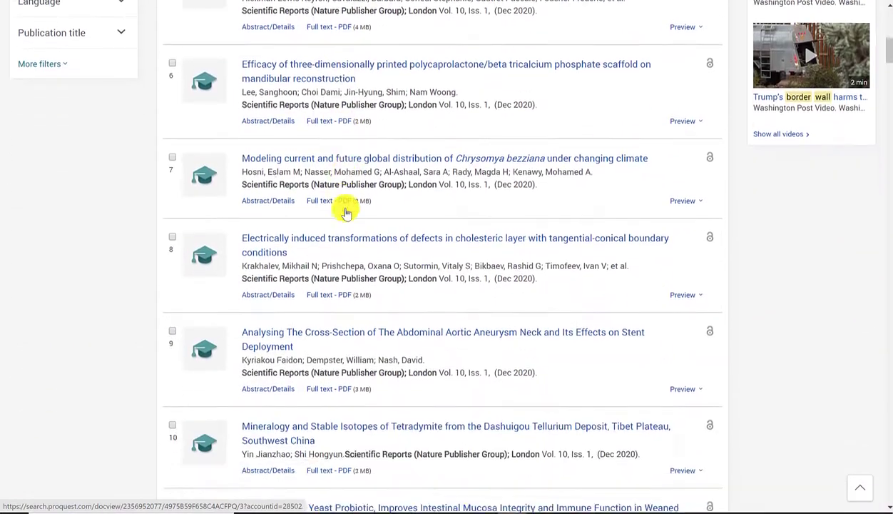
pyautogui.scroll(5, 346, 212)
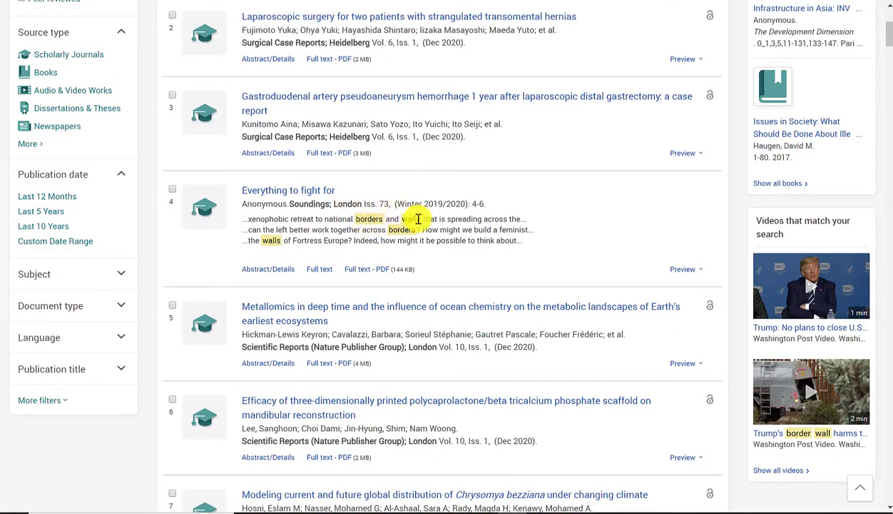
pyautogui.scroll(1, 360, 223)
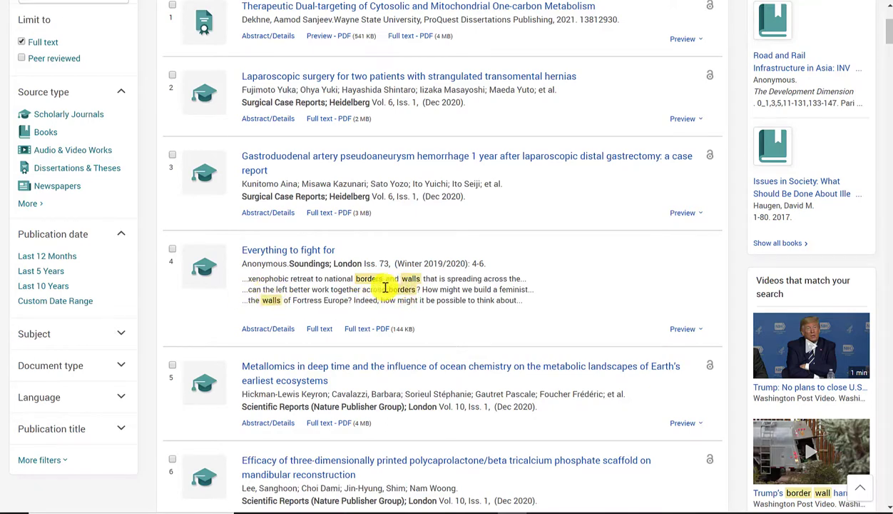
pyautogui.scroll(3, 385, 288)
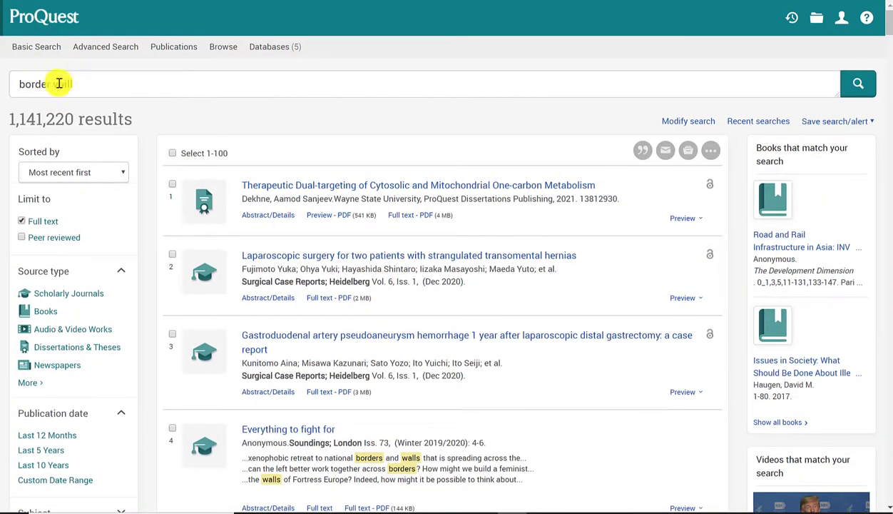
pyautogui.scroll(-3, 479, 273)
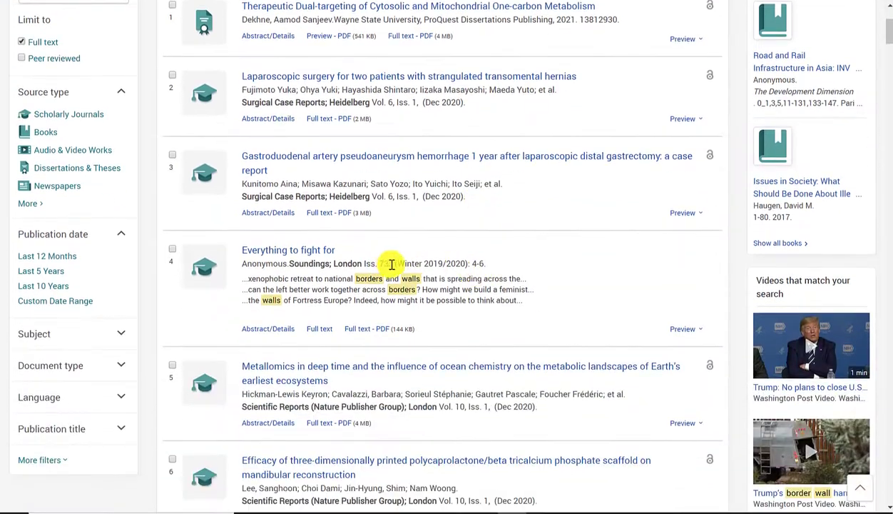
pyautogui.scroll(-1, 413, 221)
pyautogui.scroll(-1, 421, 229)
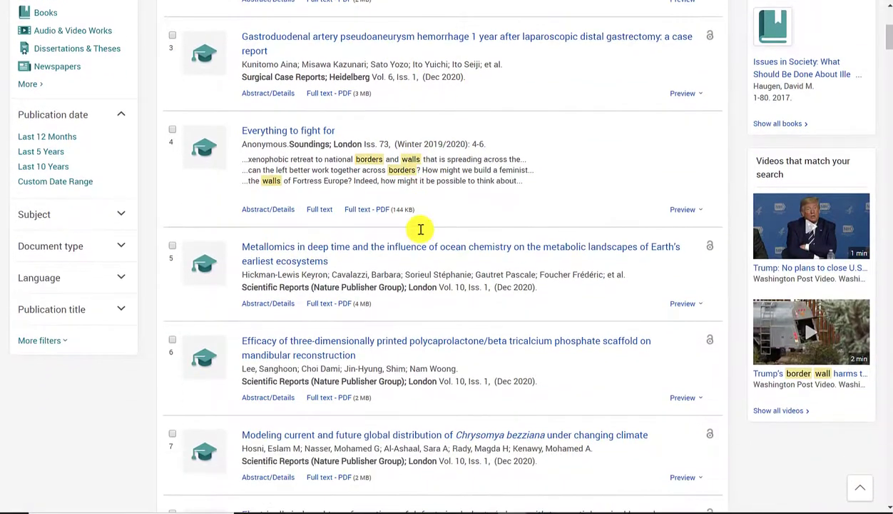
pyautogui.scroll(-1, 421, 229)
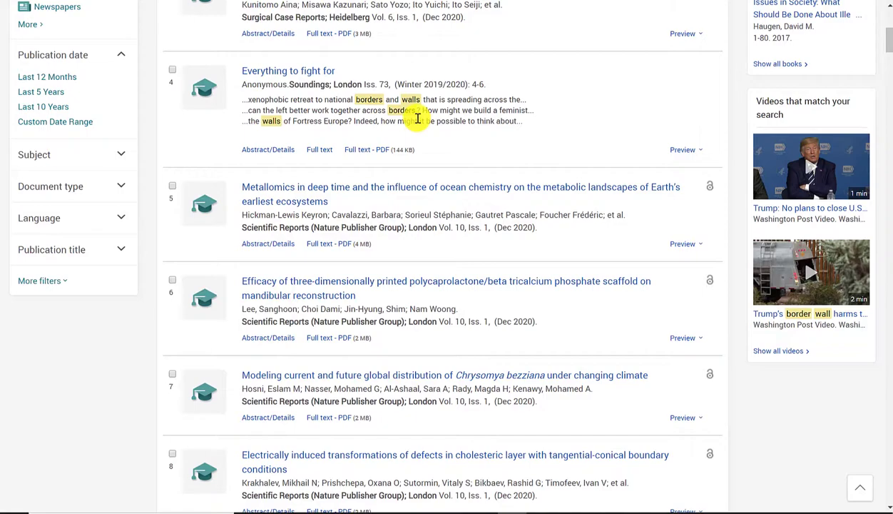
pyautogui.scroll(-7, 425, 150)
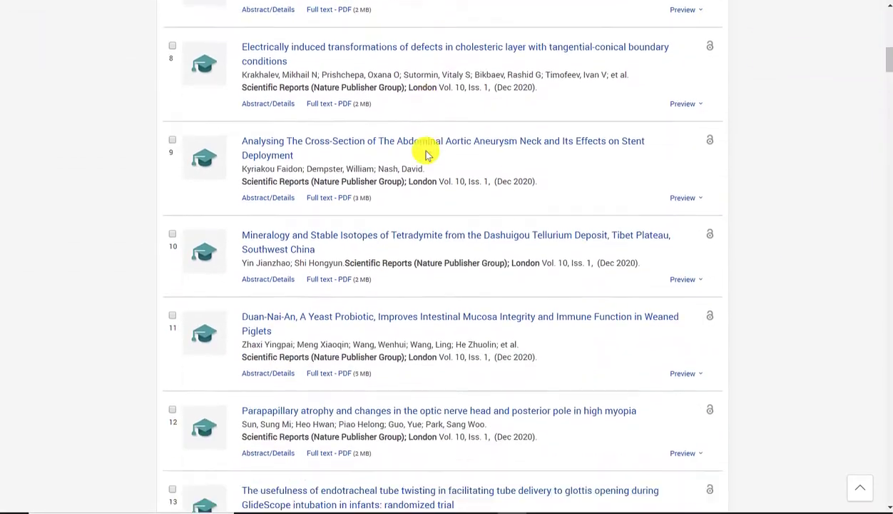
pyautogui.scroll(-11, 426, 153)
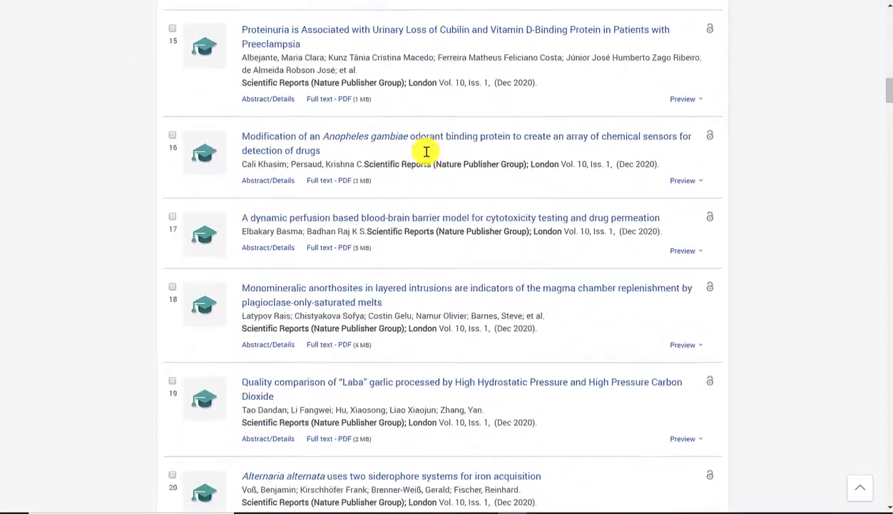
pyautogui.scroll(-14, 426, 151)
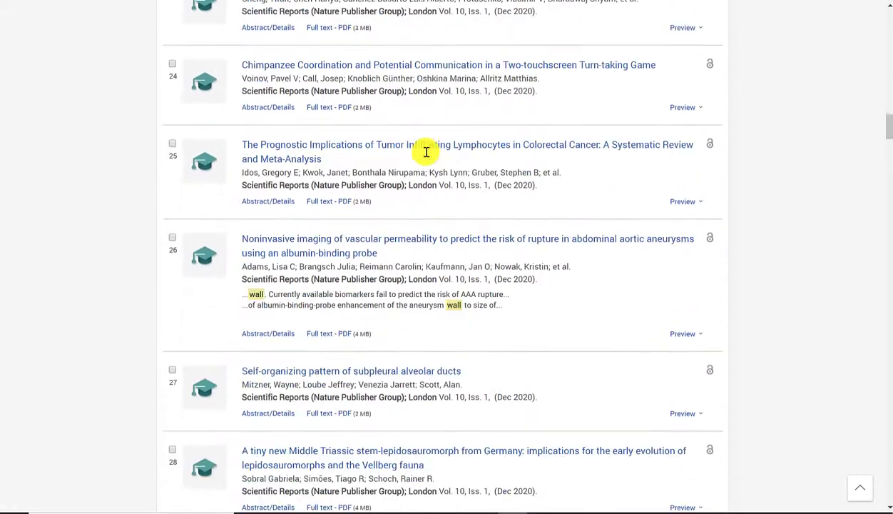
pyautogui.scroll(-1, 427, 151)
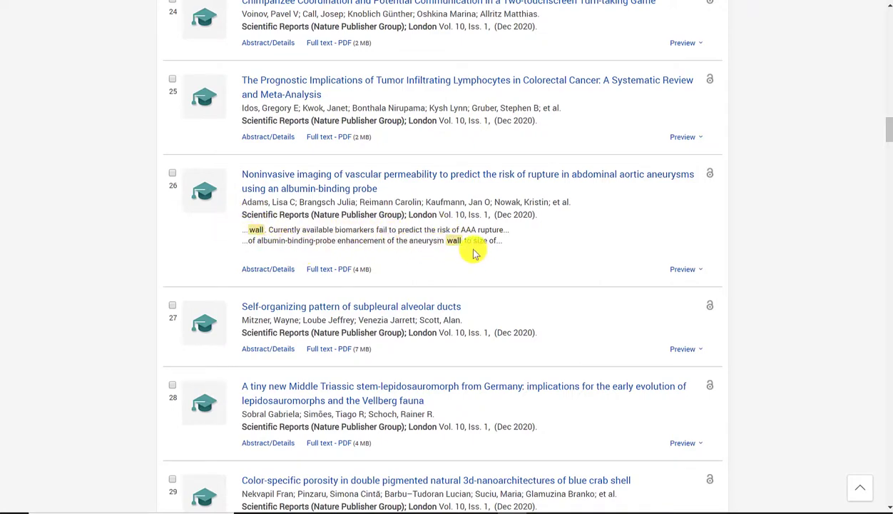
pyautogui.scroll(-5, 451, 249)
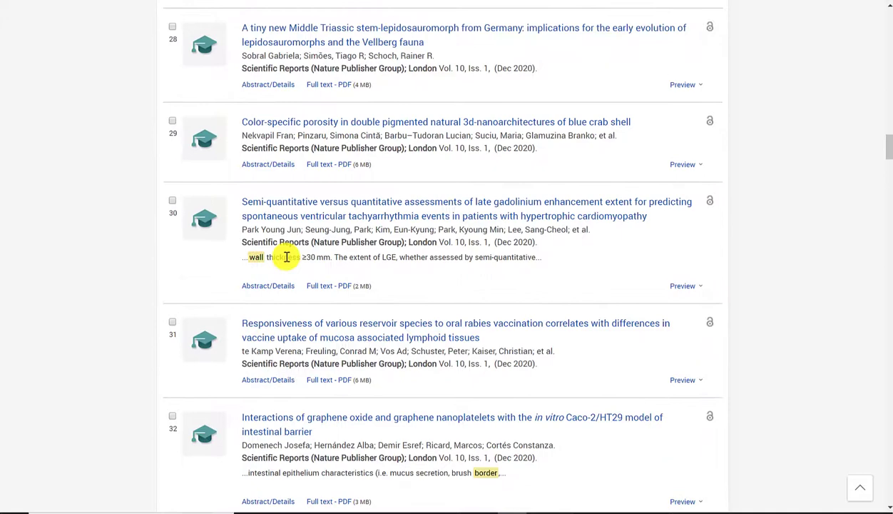
pyautogui.scroll(-3, 449, 271)
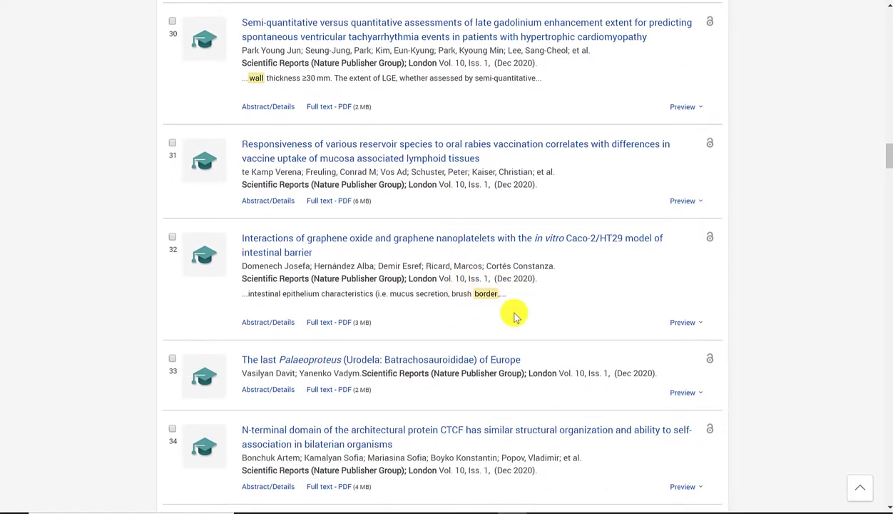
pyautogui.scroll(1, 500, 318)
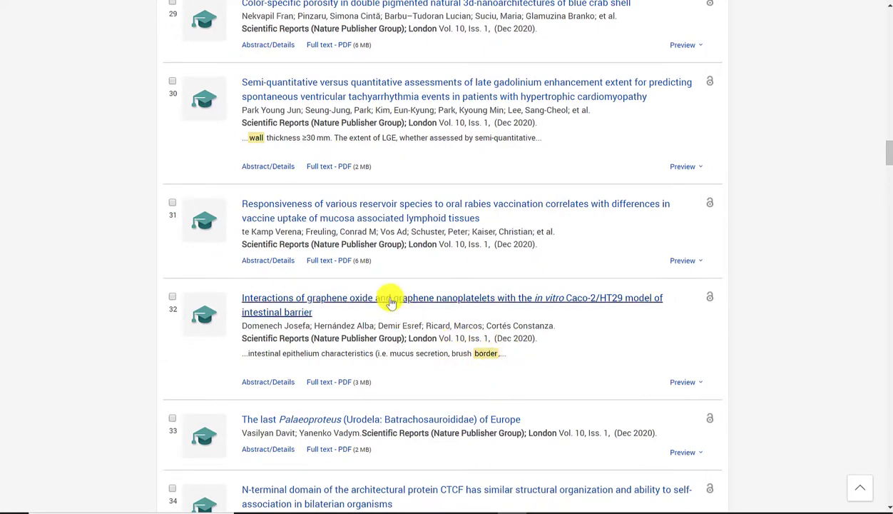
pyautogui.scroll(1, 391, 303)
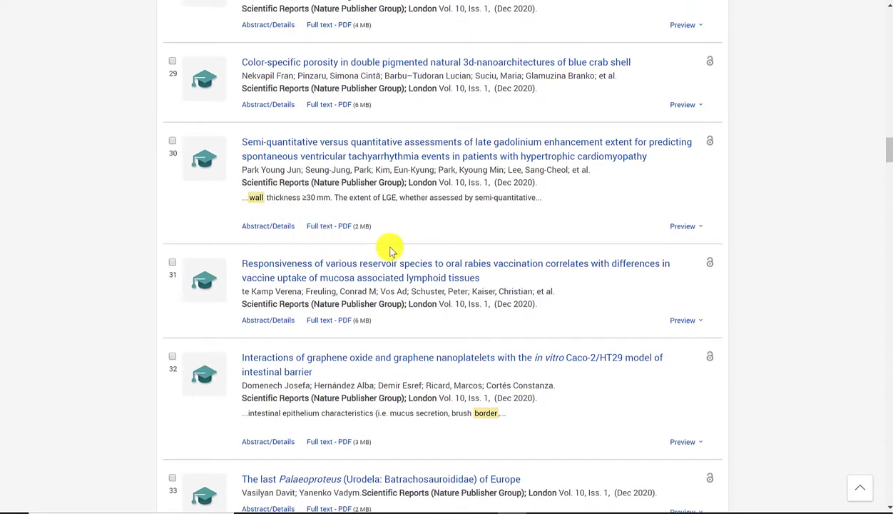
pyautogui.scroll(15, 391, 249)
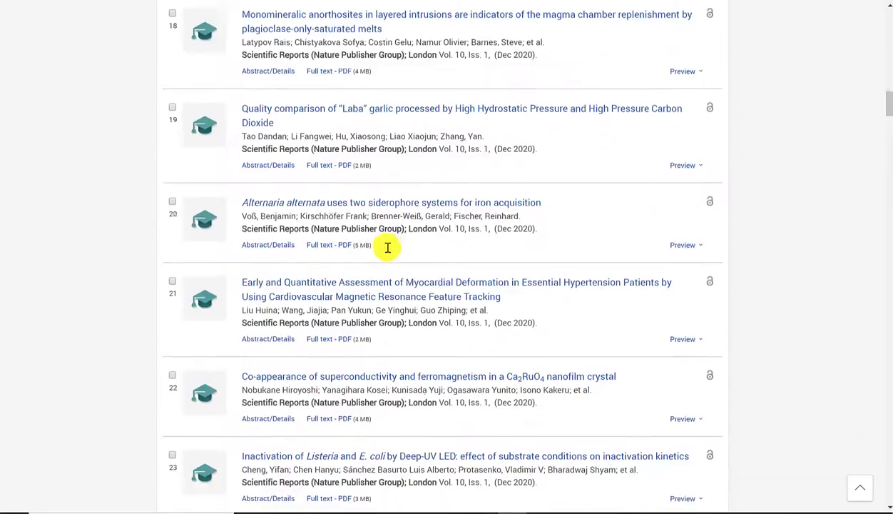
pyautogui.scroll(20, 387, 247)
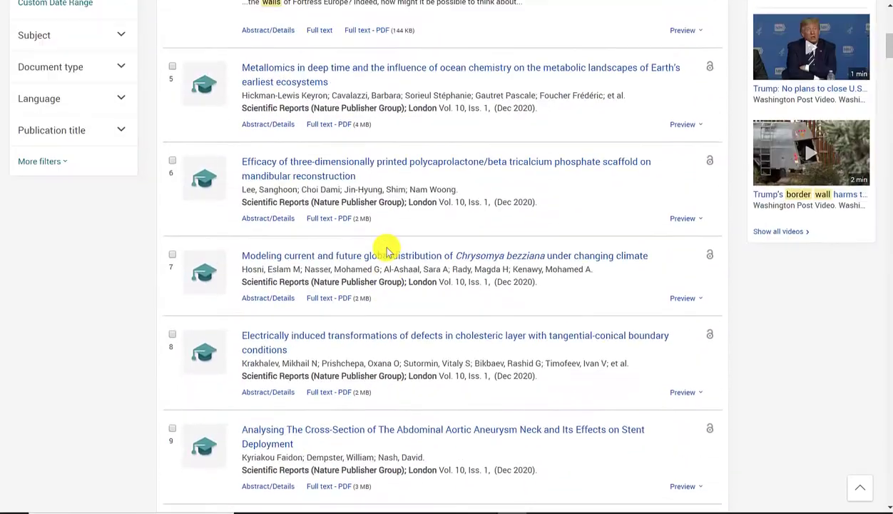
pyautogui.scroll(10, 386, 248)
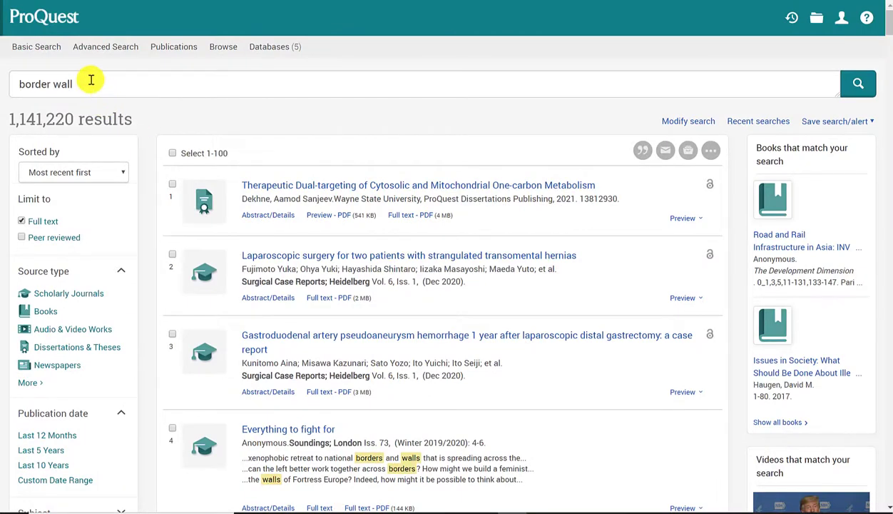
# Enclose the search terms in quotation marks and run the exact phrase search "border wall".
pyautogui.click(19, 84)
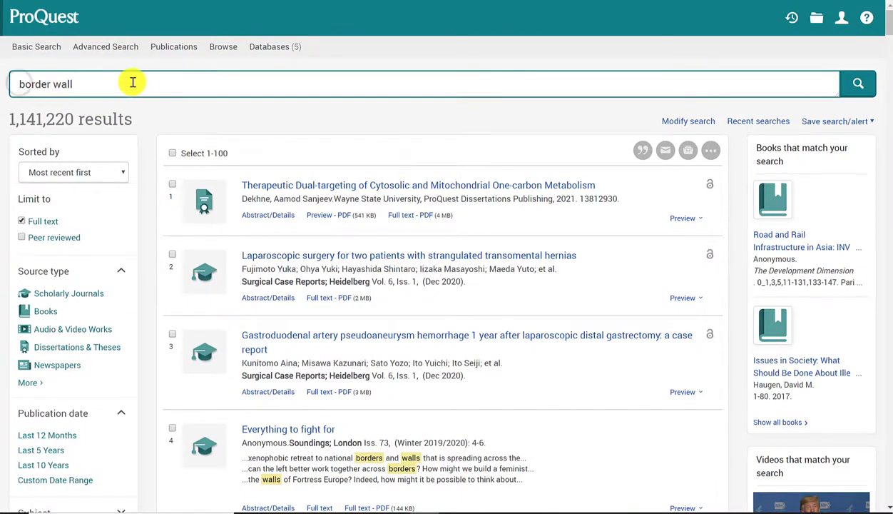
pyautogui.write('"')
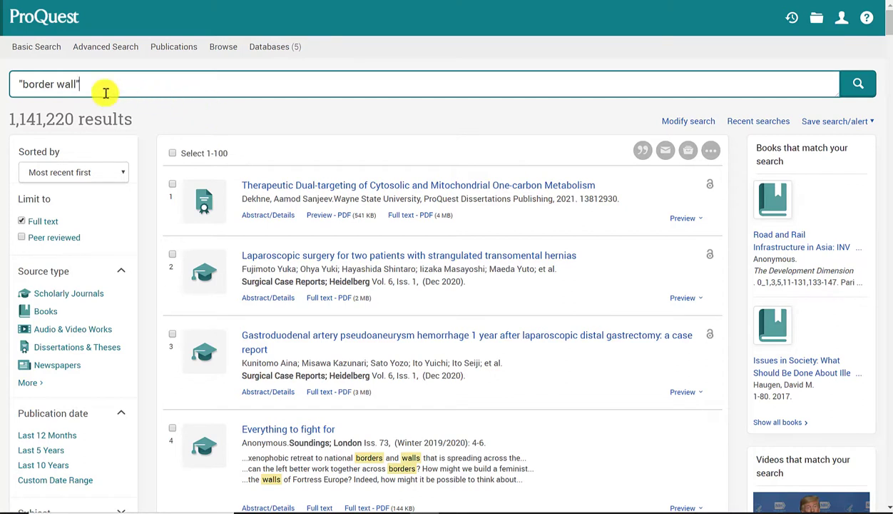
pyautogui.click(854, 86)
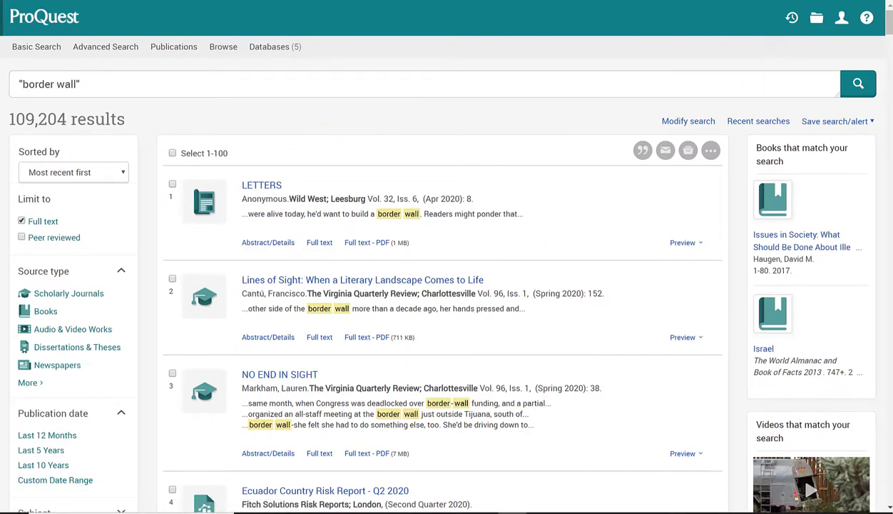
# Examine the results of the exact phrase search, checking the result count and how the highlighted words appear together.
pyautogui.moveTo(138, 106)
pyautogui.mouseDown()
pyautogui.moveTo(13, 104)
pyautogui.moveTo(35, 142)
pyautogui.moveTo(149, 114)
pyautogui.mouseUp()
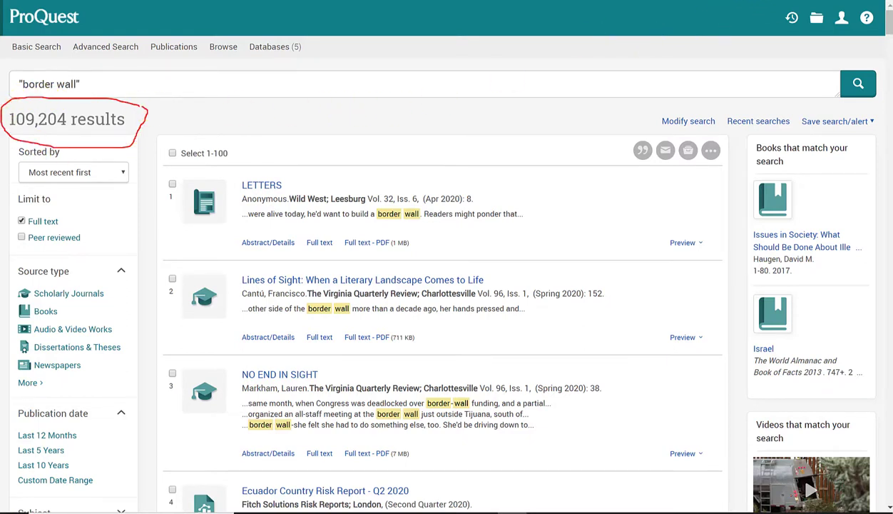
pyautogui.press('Escape')
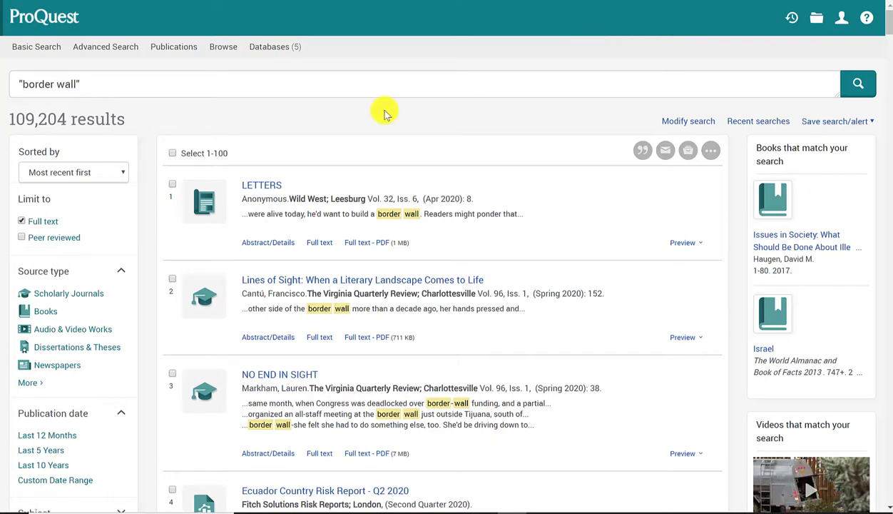
pyautogui.scroll(-3, 356, 114)
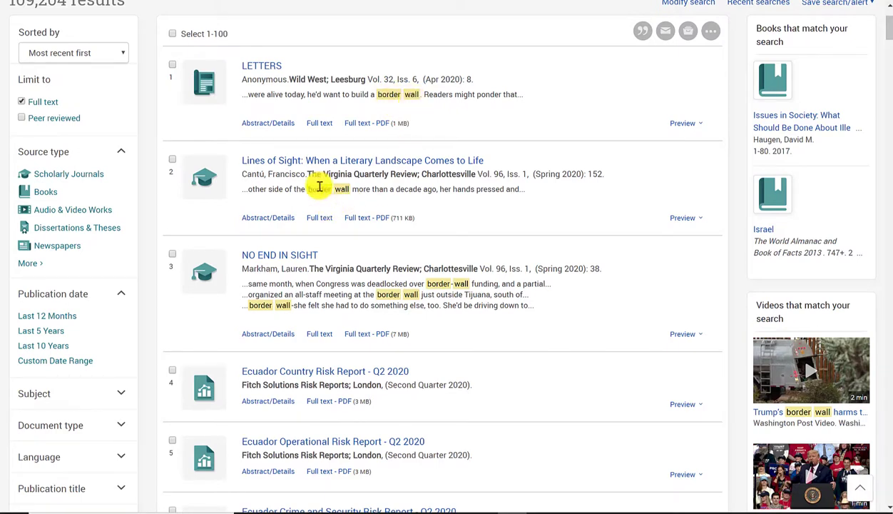
pyautogui.scroll(-1, 407, 212)
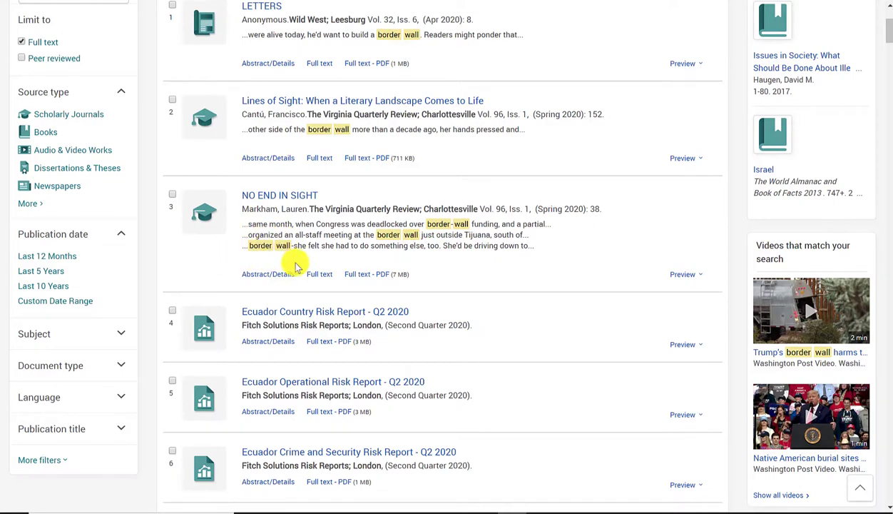
pyautogui.scroll(-1, 320, 261)
pyautogui.scroll(-7, 320, 260)
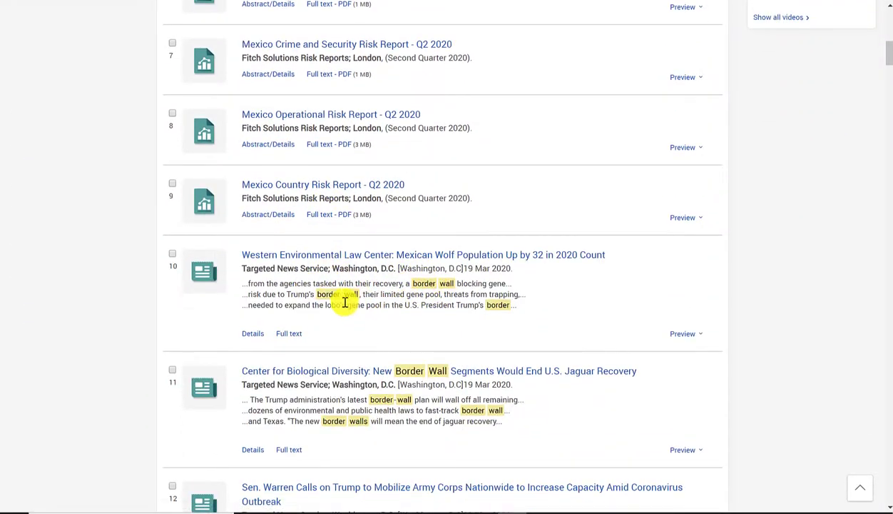
pyautogui.scroll(-2, 347, 303)
pyautogui.scroll(-2, 391, 303)
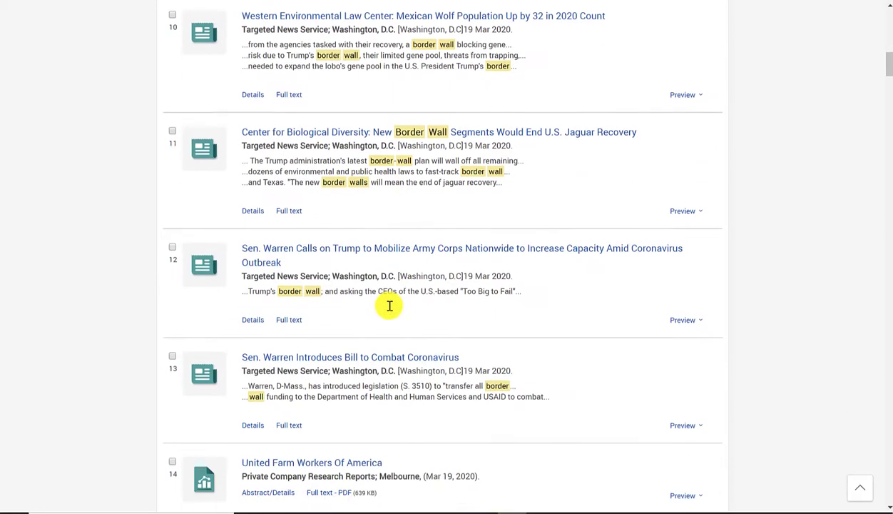
pyautogui.scroll(15, 390, 305)
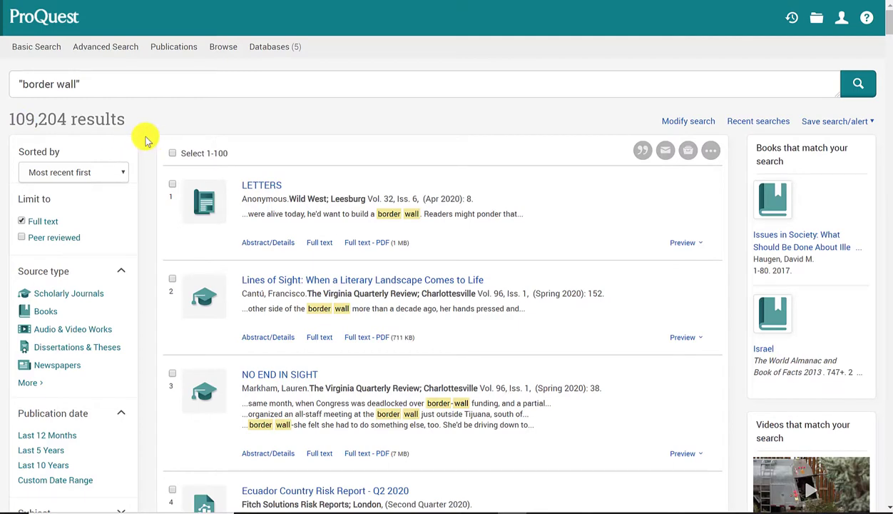
# Open the full list of source types for filtering the "border wall" results.
pyautogui.scroll(-2, 145, 140)
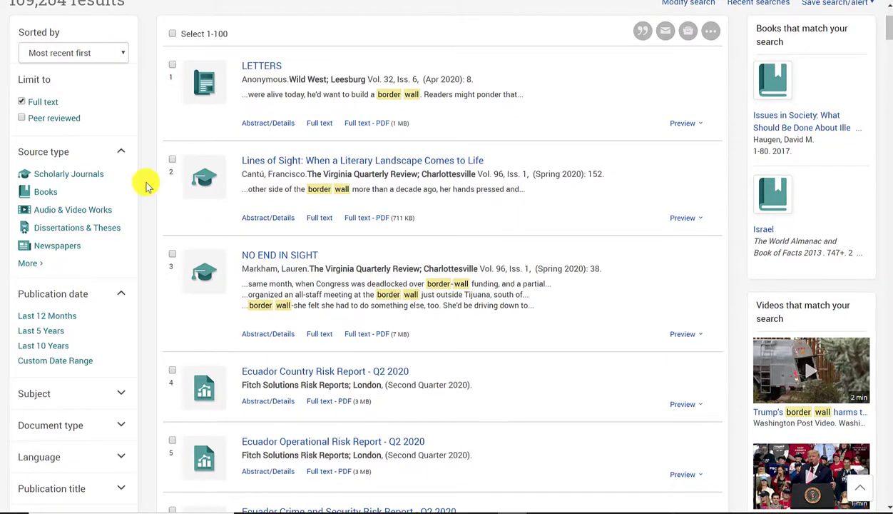
pyautogui.scroll(-1, 147, 122)
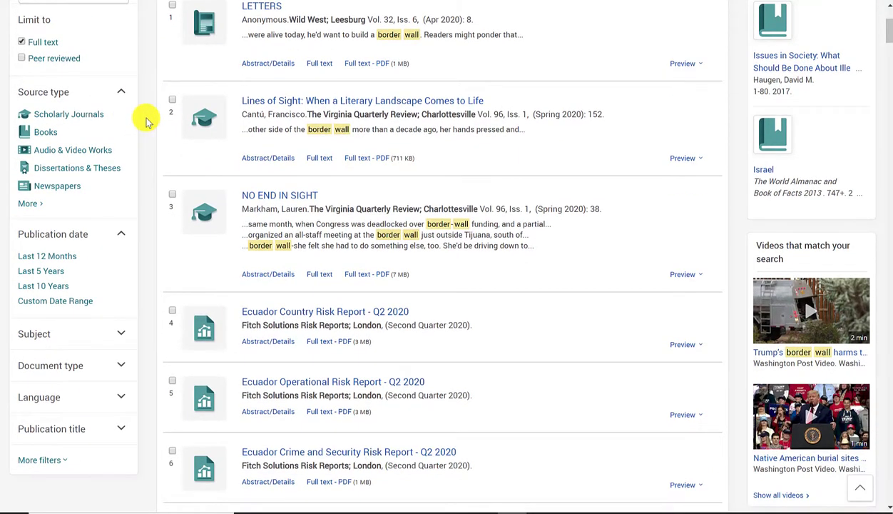
pyautogui.scroll(1, 145, 120)
pyautogui.scroll(-1, 145, 120)
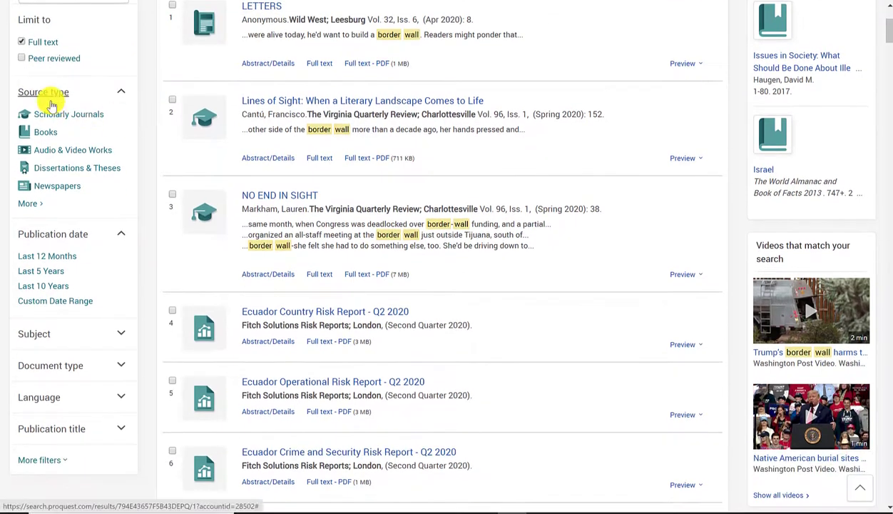
pyautogui.click(26, 205)
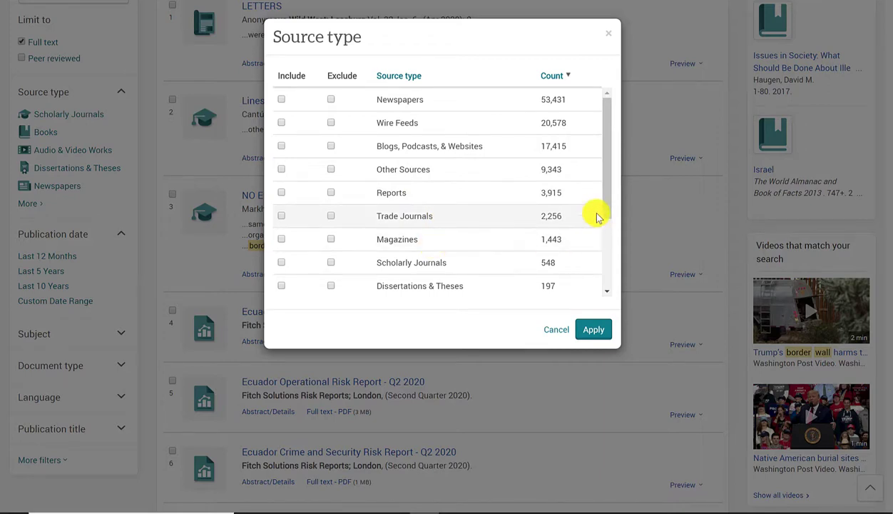
# Examine the full source type list, comparing the available source types and how many results each one holds.
pyautogui.moveTo(606, 206); pyautogui.dragTo(604, 290)
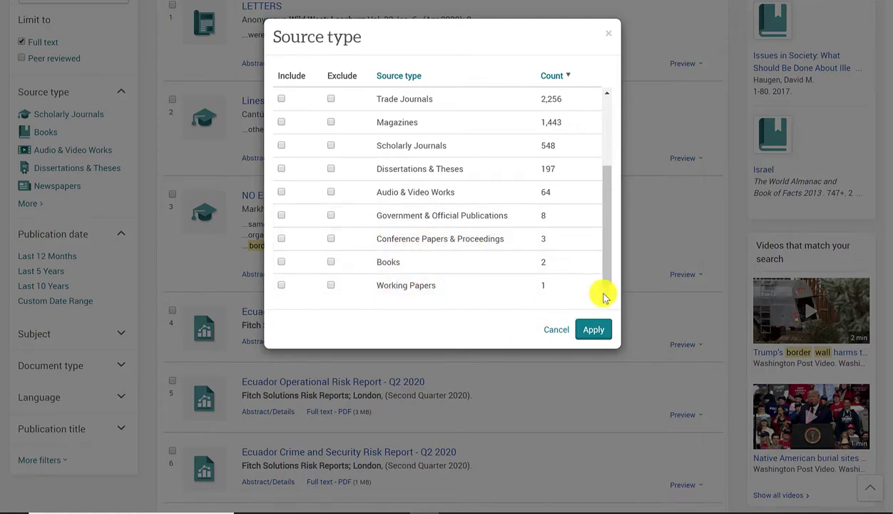
pyautogui.moveTo(604, 285)
pyautogui.mouseDown()
pyautogui.moveTo(604, 211)
pyautogui.moveTo(607, 291)
pyautogui.mouseUp()
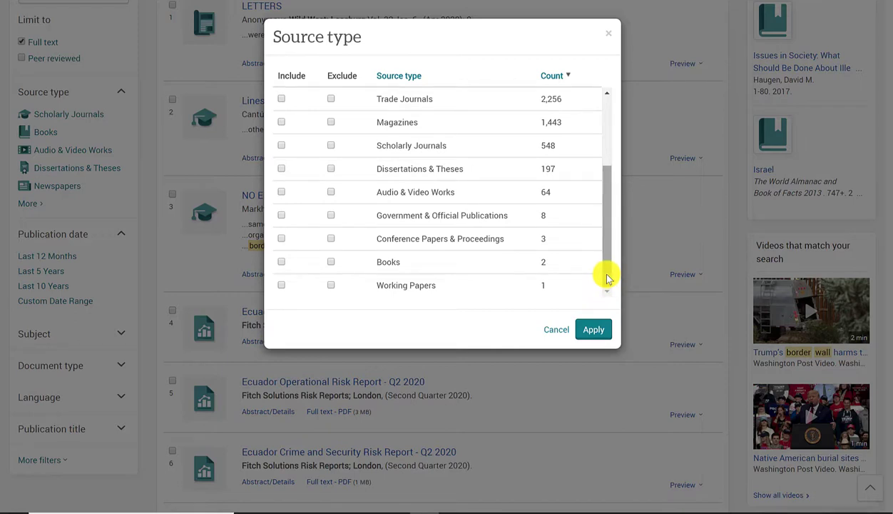
pyautogui.moveTo(607, 276)
pyautogui.mouseDown()
pyautogui.moveTo(608, 194)
pyautogui.moveTo(604, 287)
pyautogui.moveTo(598, 228)
pyautogui.moveTo(592, 281)
pyautogui.mouseUp()
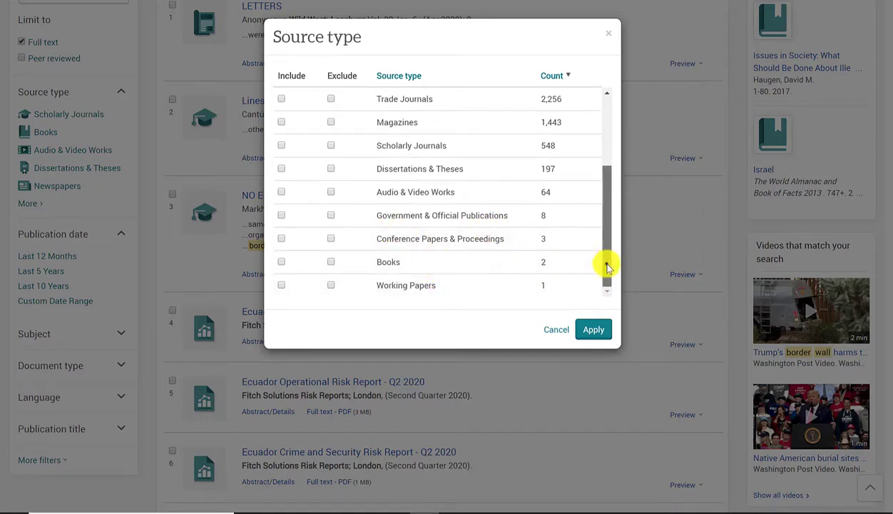
pyautogui.moveTo(606, 261); pyautogui.dragTo(600, 296)
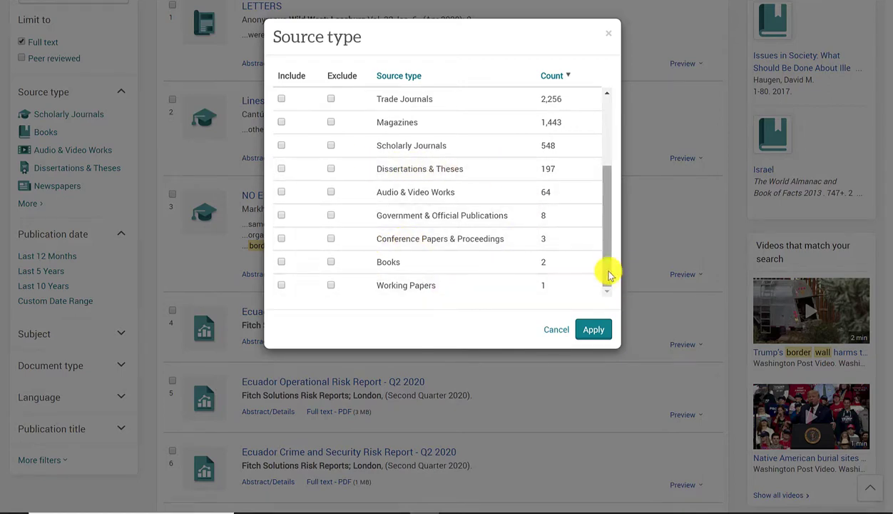
pyautogui.moveTo(611, 272); pyautogui.dragTo(608, 185)
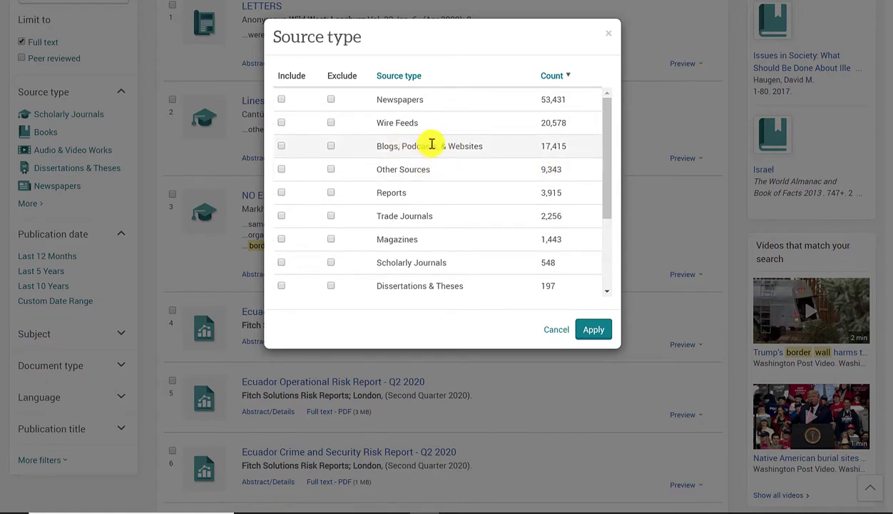
pyautogui.click(608, 140)
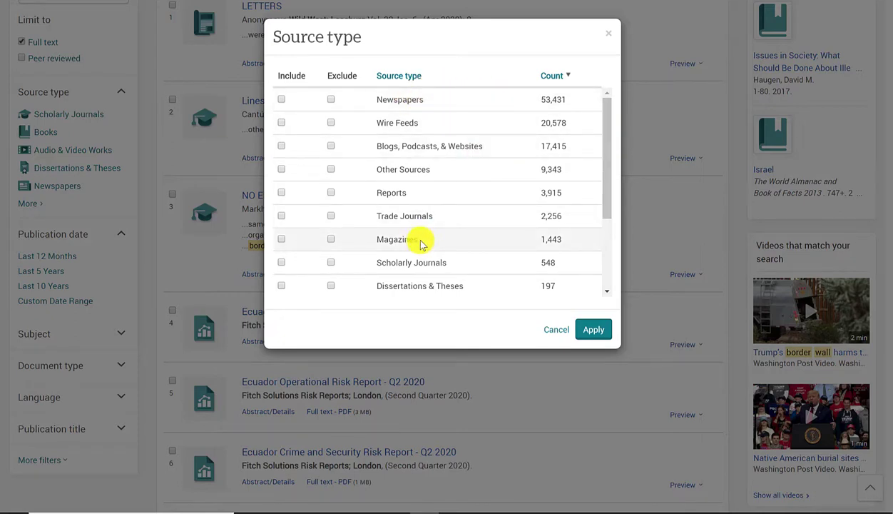
pyautogui.moveTo(606, 203); pyautogui.dragTo(598, 289)
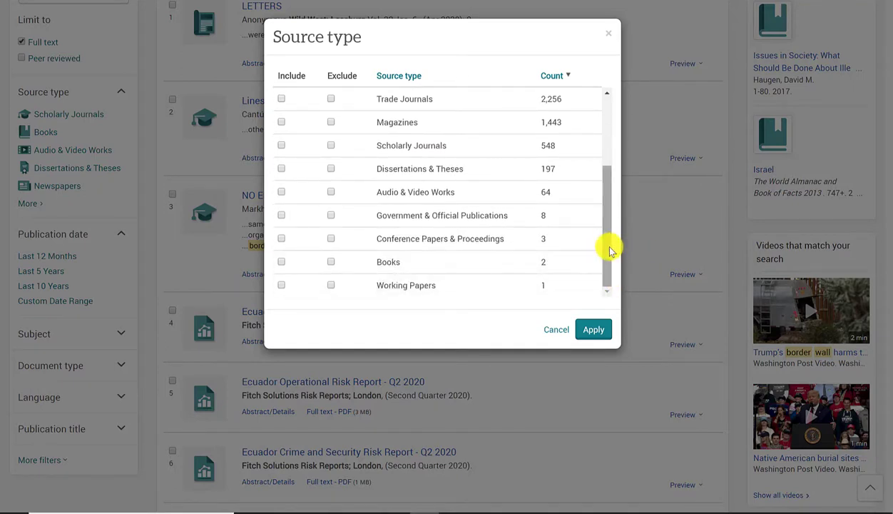
# Limit the results to the source types Scholarly Journals, Magazines, Trade Journals and Newspapers, and apply the filter.
pyautogui.scroll(1, 599, 232)
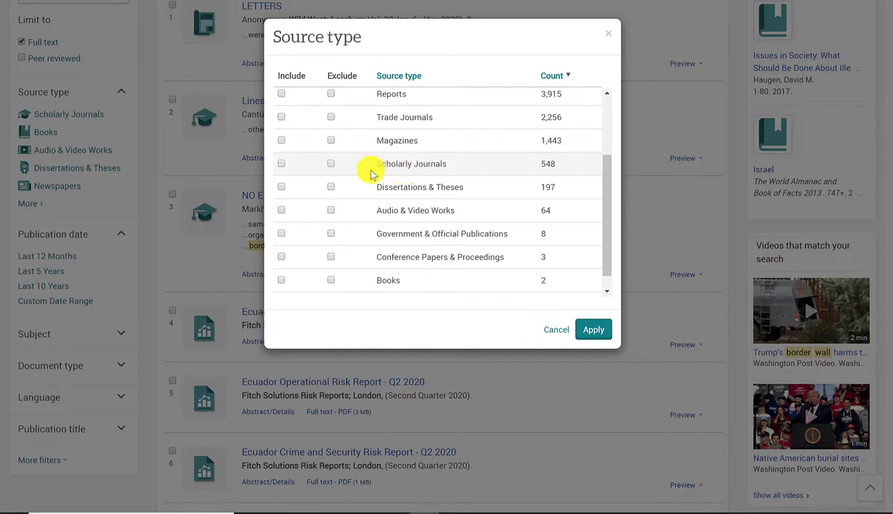
pyautogui.click(281, 164)
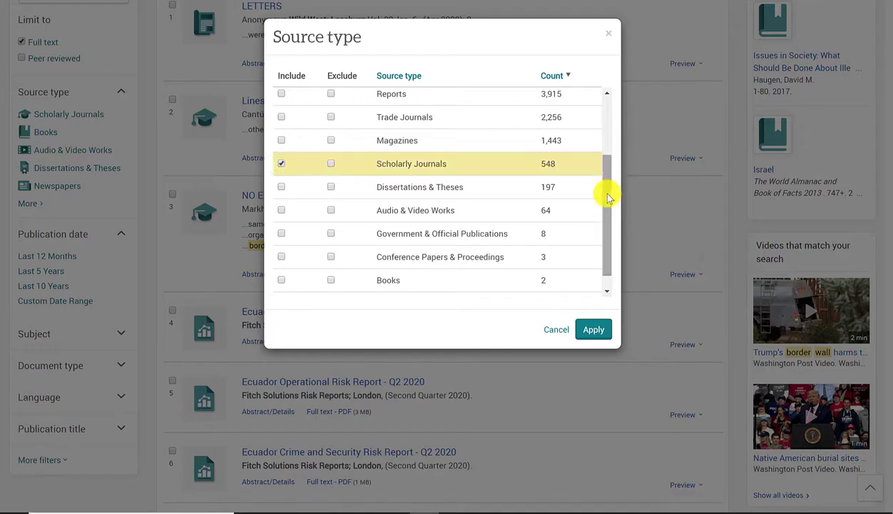
pyautogui.moveTo(608, 194); pyautogui.dragTo(612, 143)
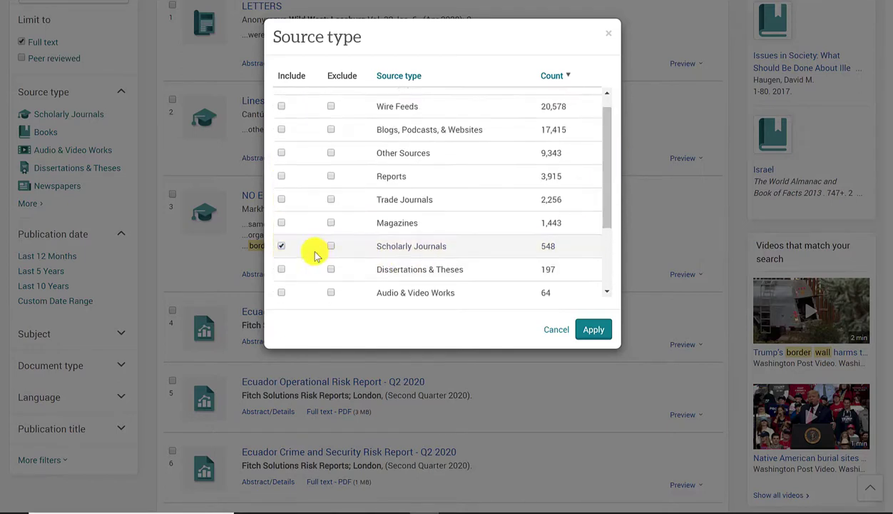
pyautogui.click(281, 223)
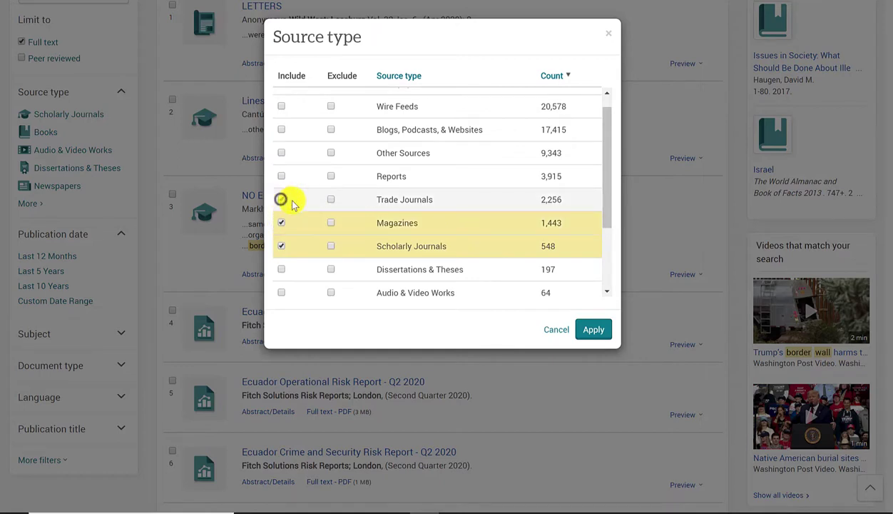
pyautogui.click(281, 199)
pyautogui.moveTo(612, 214); pyautogui.dragTo(608, 174)
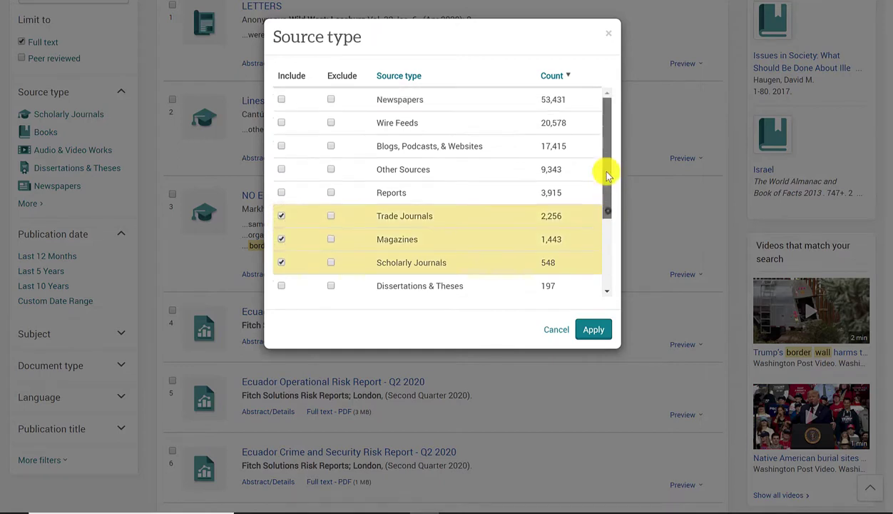
pyautogui.click(282, 99)
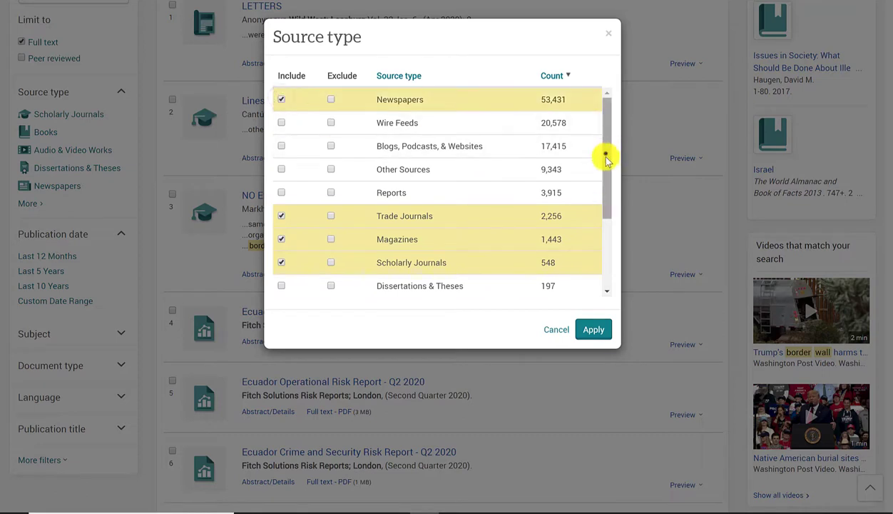
pyautogui.moveTo(607, 155); pyautogui.dragTo(612, 235)
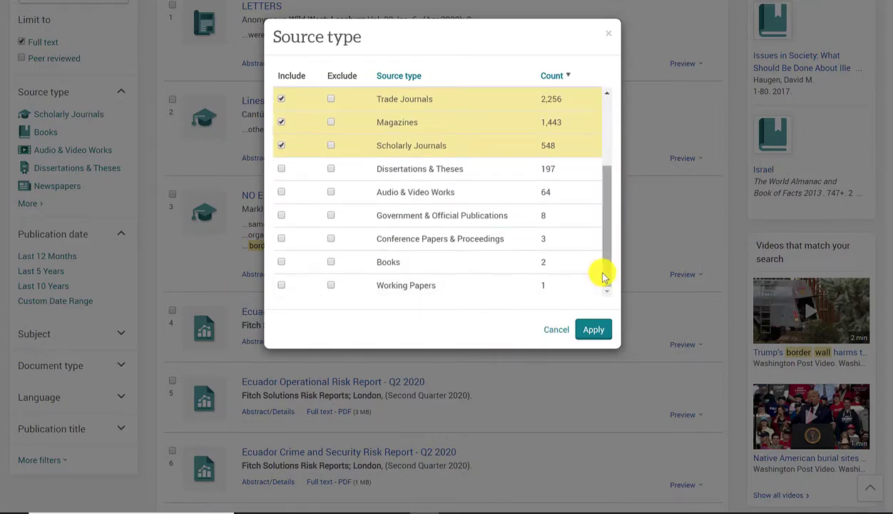
pyautogui.moveTo(602, 247); pyautogui.dragTo(604, 281)
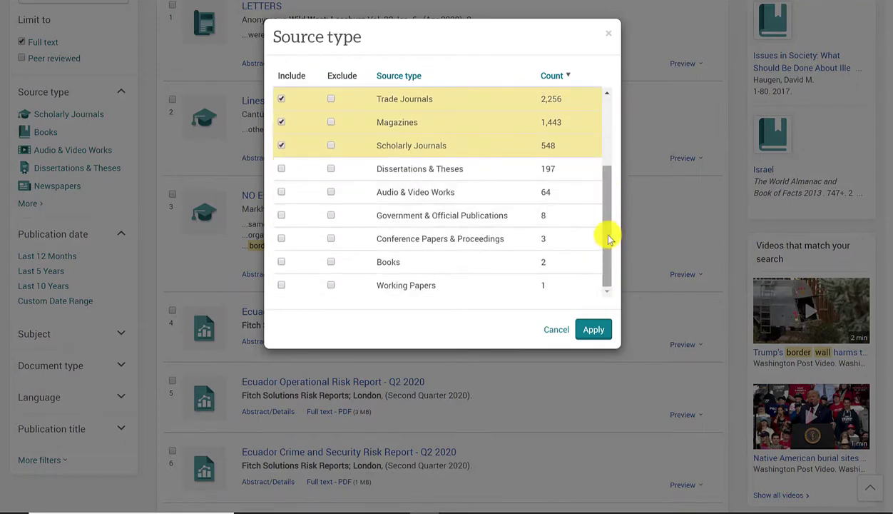
pyautogui.click(597, 332)
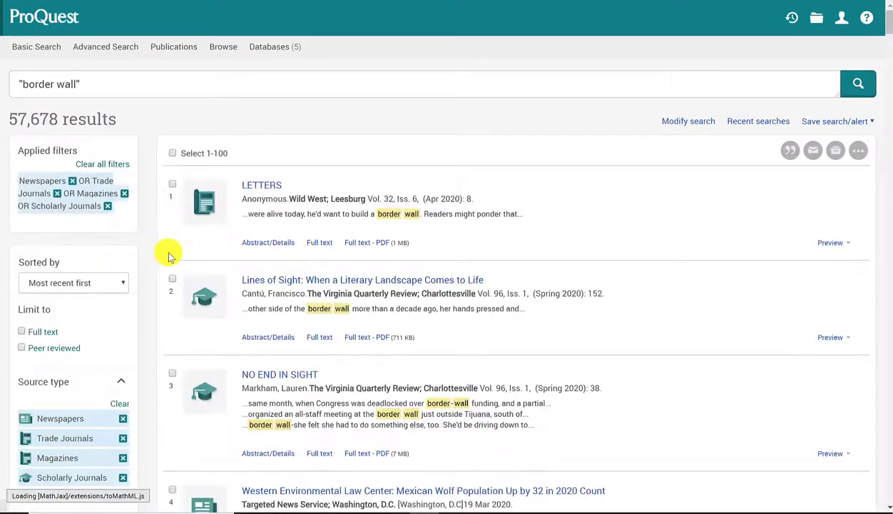
# Examine the filtered results, checking the result count, the applied filters and the source type icon beside each entry.
pyautogui.scroll(-1, 150, 258)
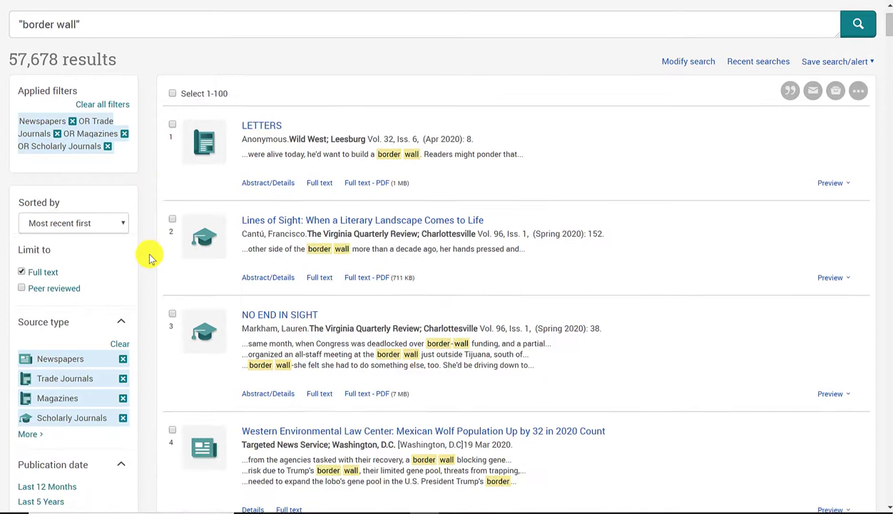
pyautogui.scroll(-1, 151, 257)
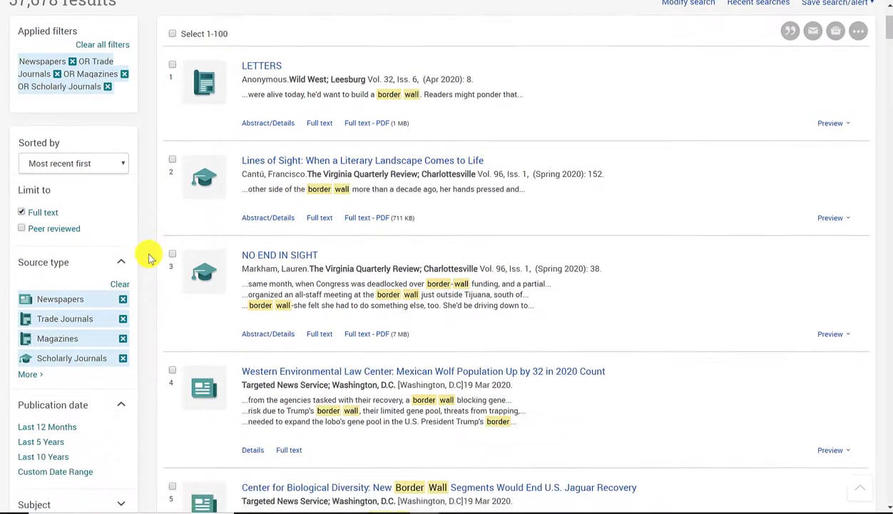
pyautogui.scroll(1, 149, 255)
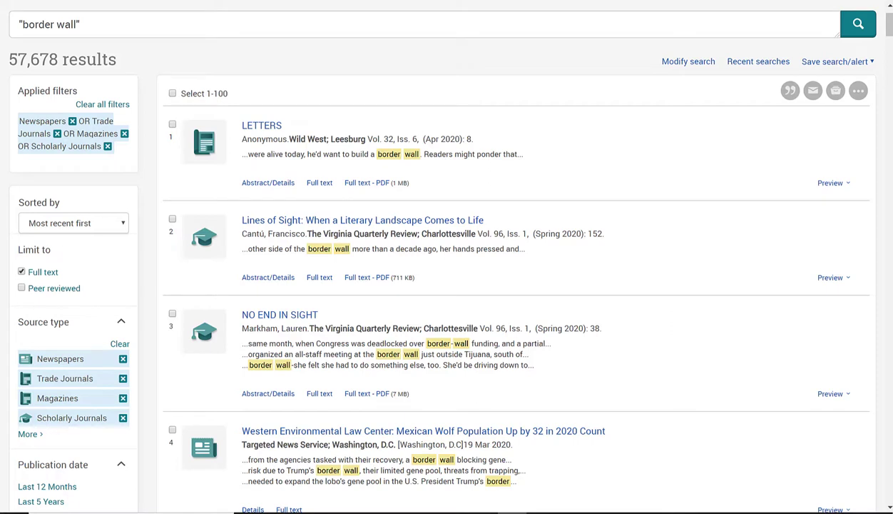
pyautogui.moveTo(35, 43)
pyautogui.mouseDown()
pyautogui.moveTo(73, 72)
pyautogui.moveTo(50, 43)
pyautogui.mouseUp()
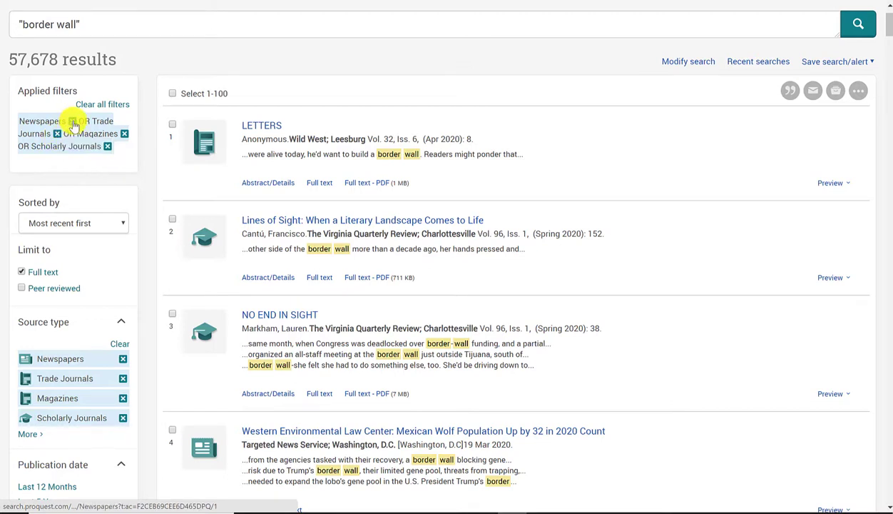
pyautogui.click(124, 134)
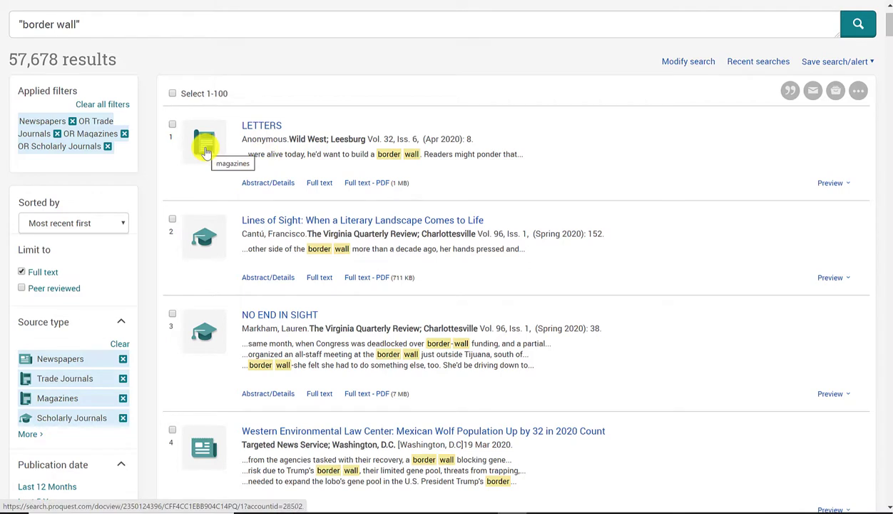
pyautogui.scroll(-1, 205, 150)
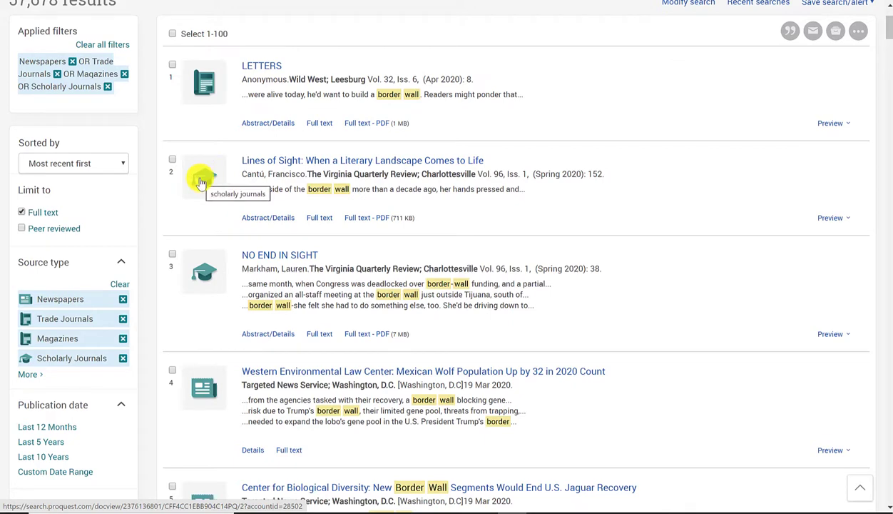
pyautogui.scroll(-3, 202, 182)
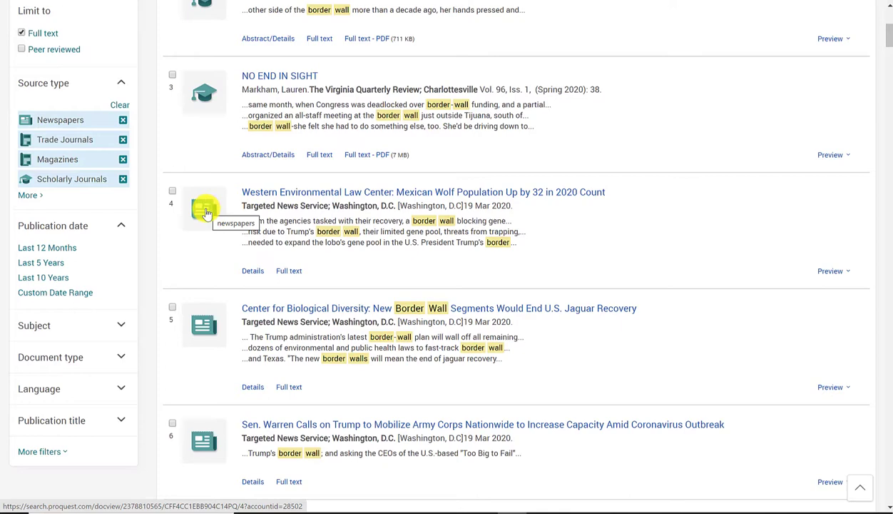
pyautogui.scroll(3, 206, 213)
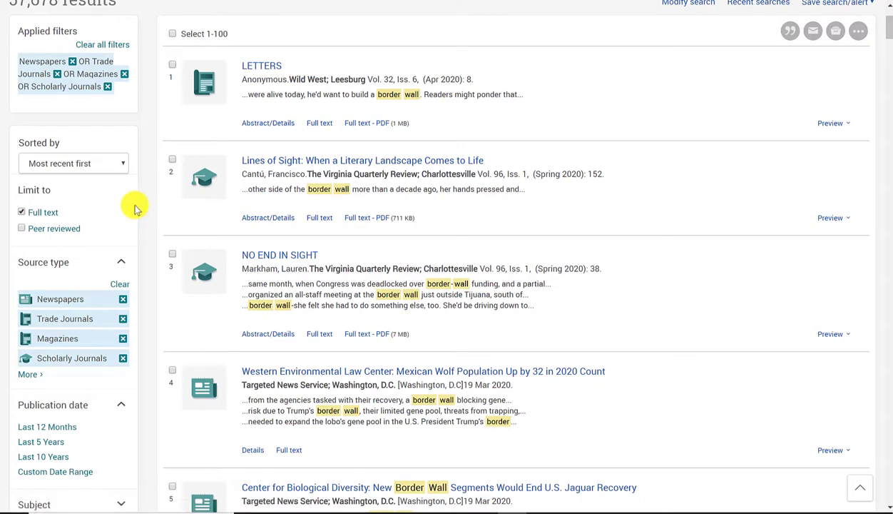
pyautogui.scroll(-1, 152, 207)
pyautogui.scroll(-4, 150, 207)
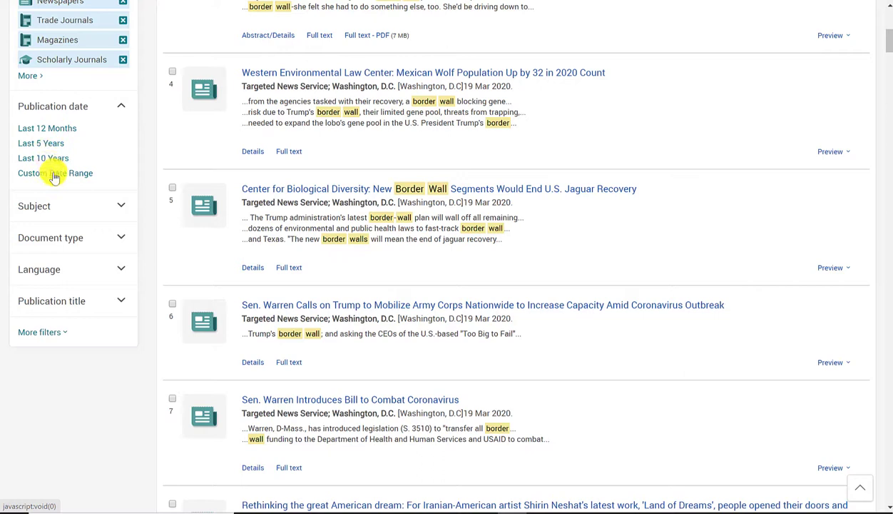
pyautogui.click(59, 174)
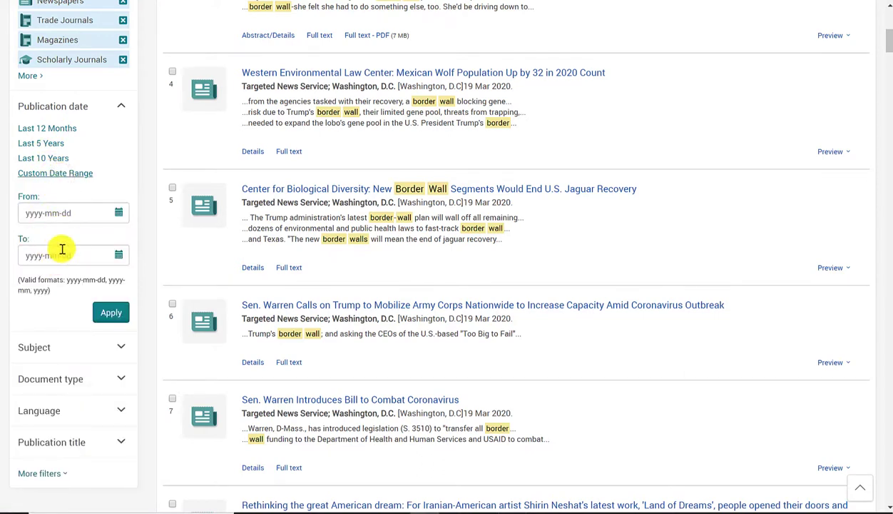
pyautogui.click(63, 213)
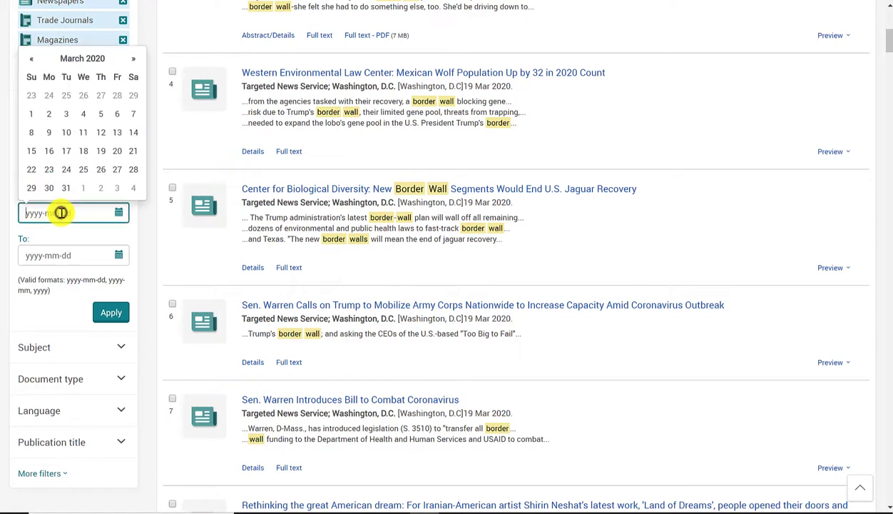
pyautogui.click(133, 214)
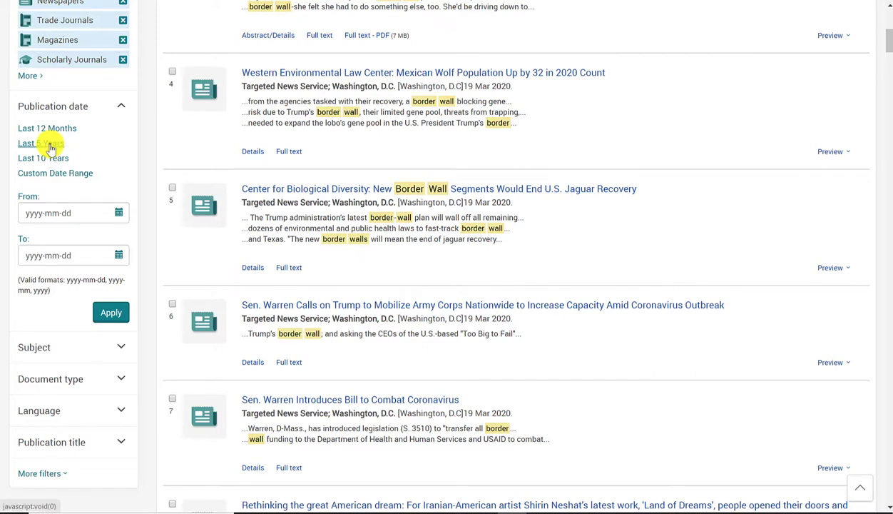
# Limit the publication date of the results to the last 5 years.
pyautogui.click(50, 145)
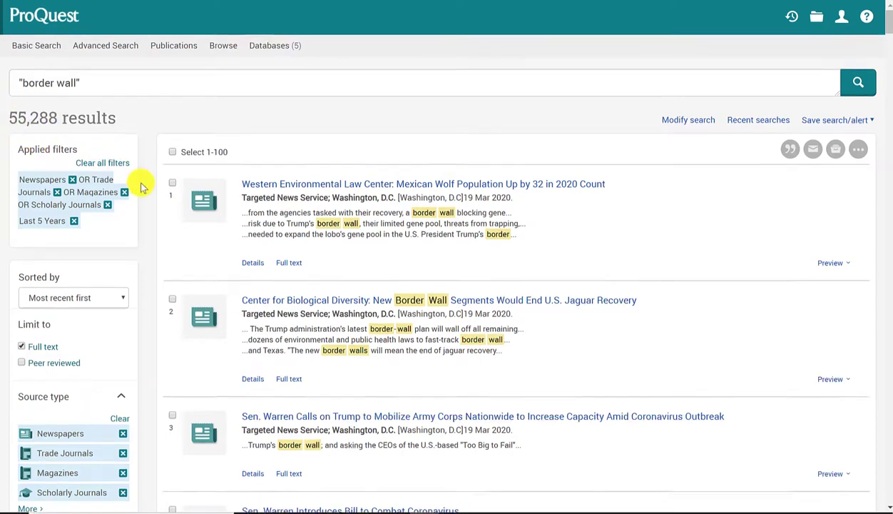
# Limit the results to the subjects border walls, border security and border patrol, and apply the filter.
pyautogui.scroll(-10, 141, 187)
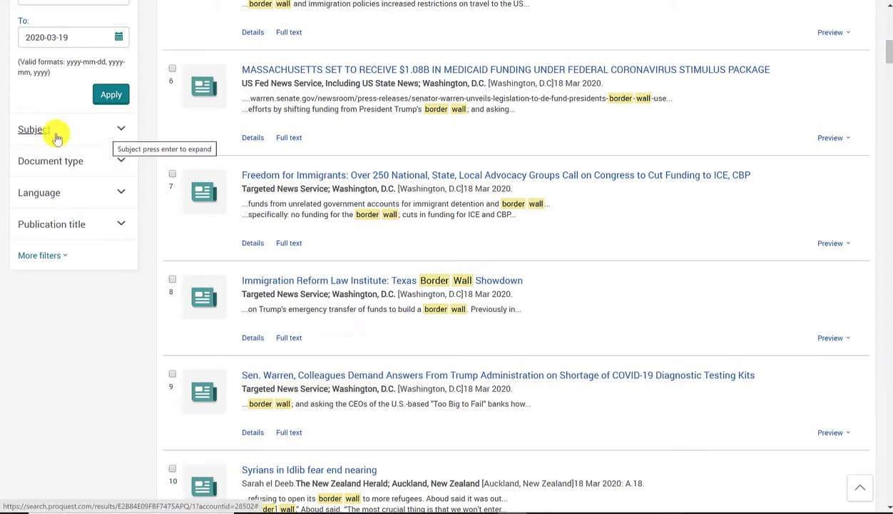
pyautogui.click(121, 132)
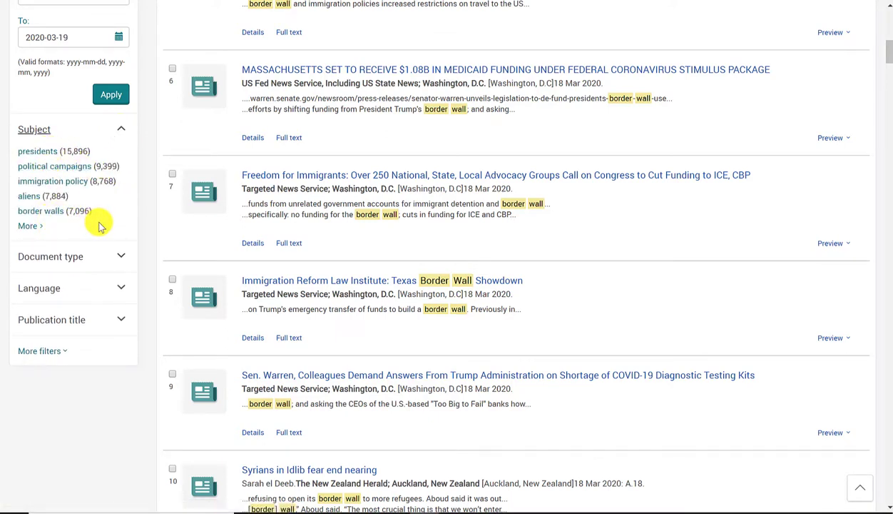
pyautogui.click(26, 227)
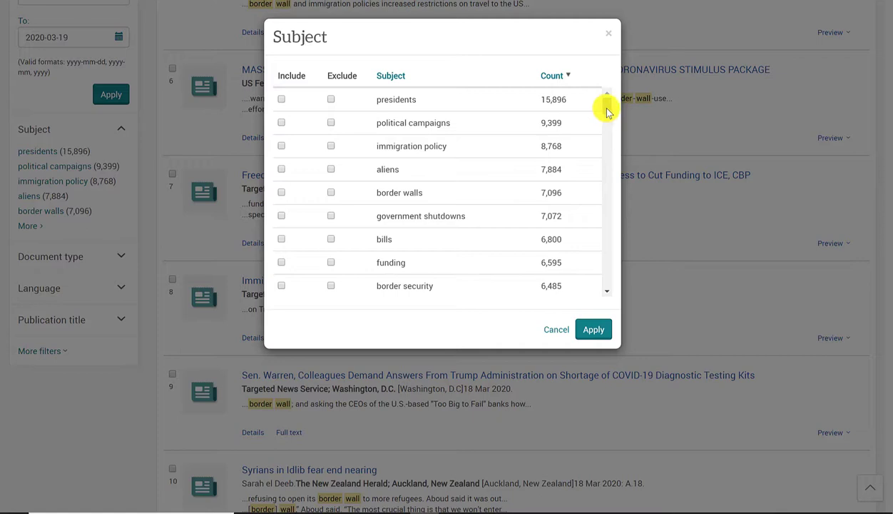
pyautogui.moveTo(607, 111); pyautogui.dragTo(607, 108)
pyautogui.scroll(-1, 608, 105)
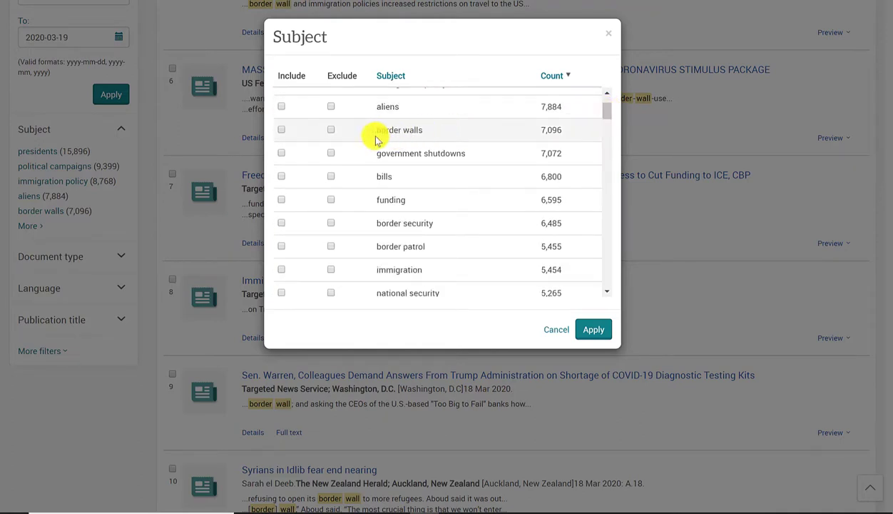
pyautogui.click(281, 130)
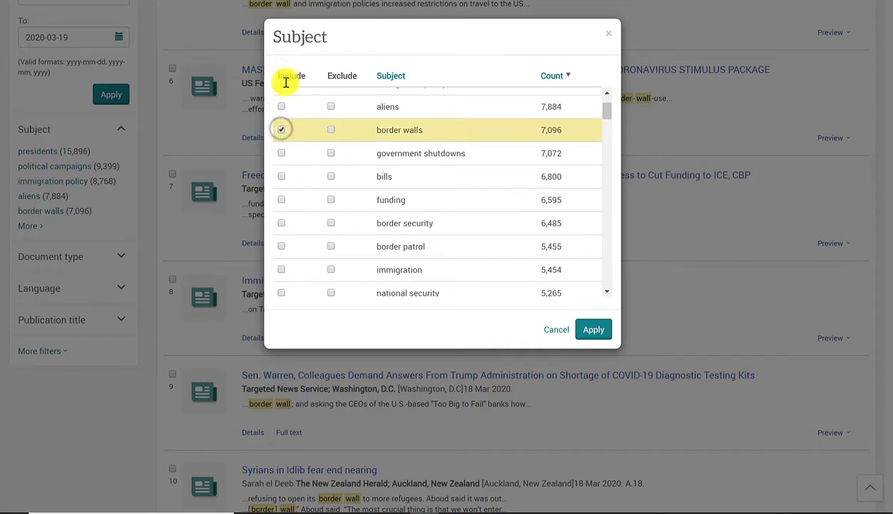
pyautogui.click(281, 222)
pyautogui.click(281, 246)
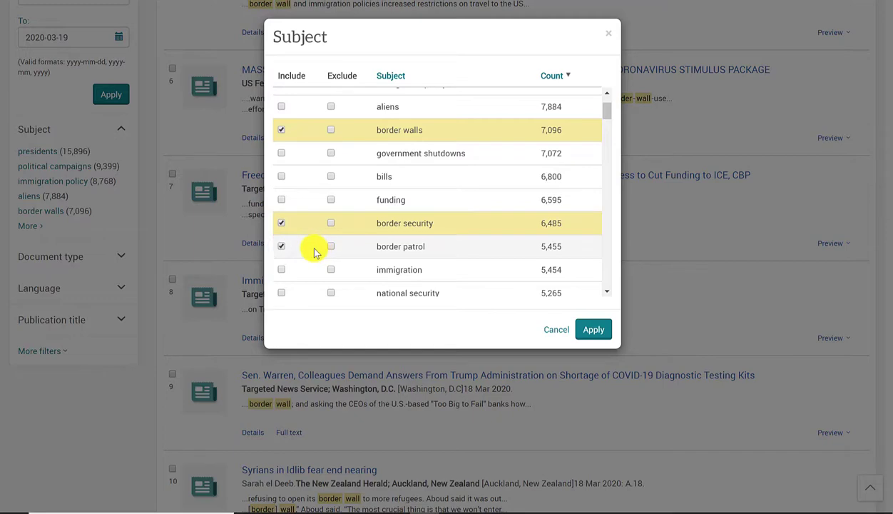
pyautogui.click(591, 332)
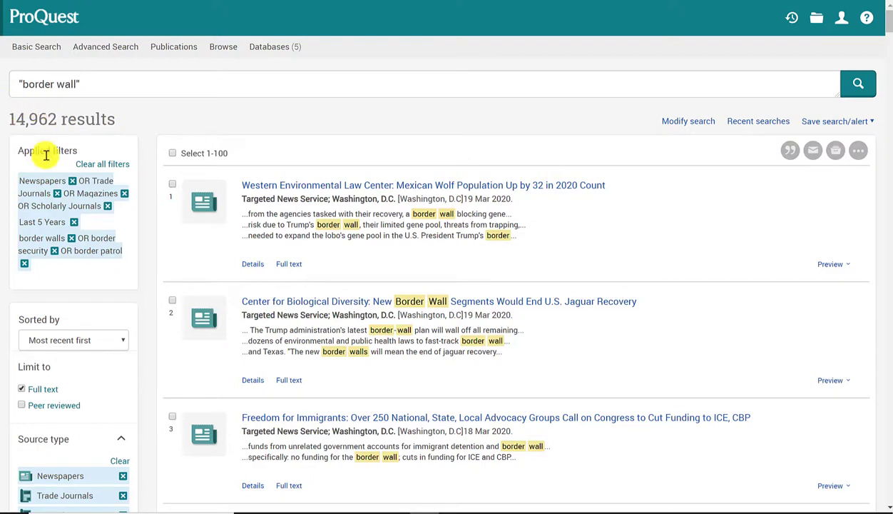
# Limit the results to the English language from the full language list, and apply the filter.
pyautogui.scroll(-3, 154, 251)
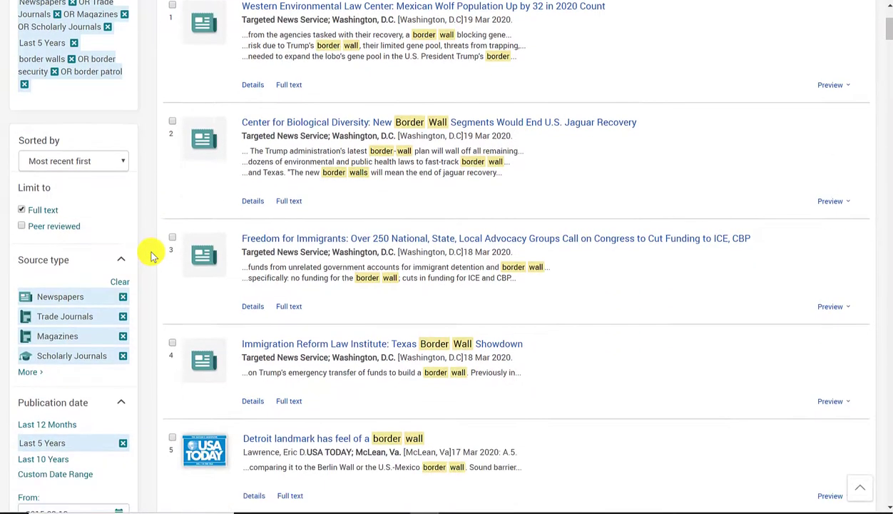
pyautogui.scroll(-6, 150, 252)
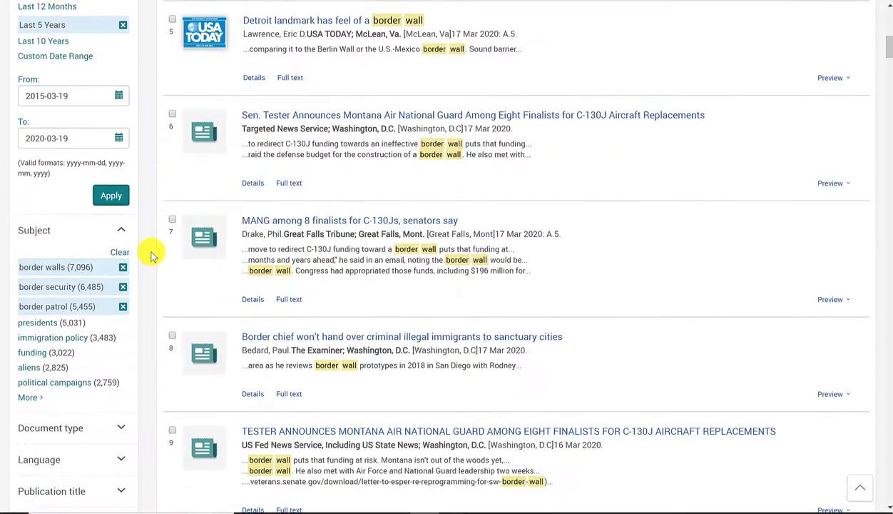
pyautogui.scroll(-4, 151, 253)
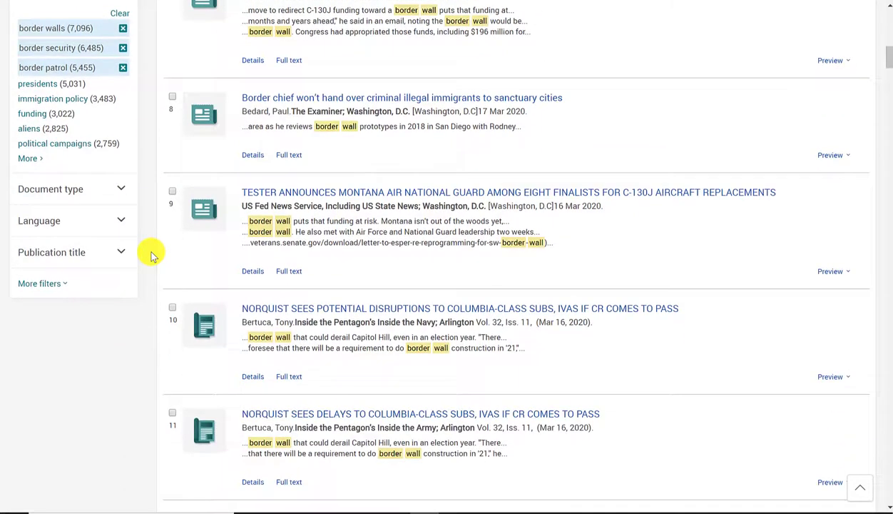
pyautogui.scroll(-1, 152, 255)
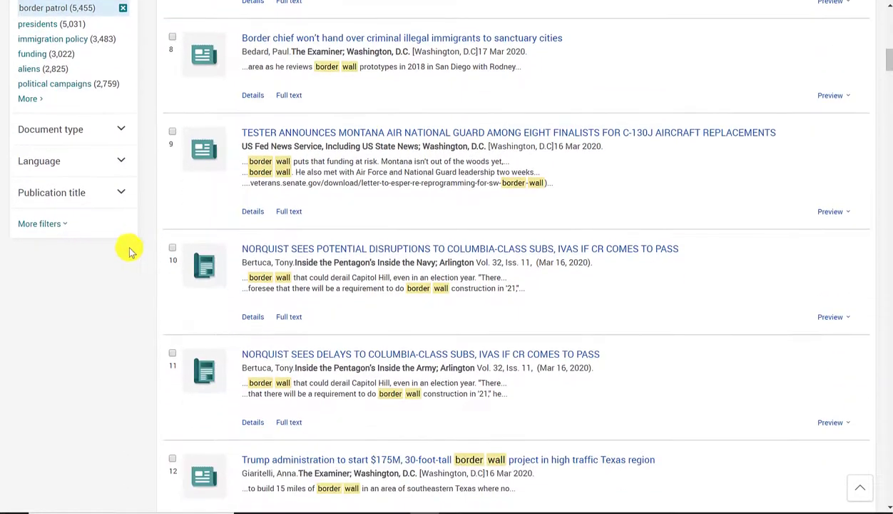
pyautogui.click(121, 164)
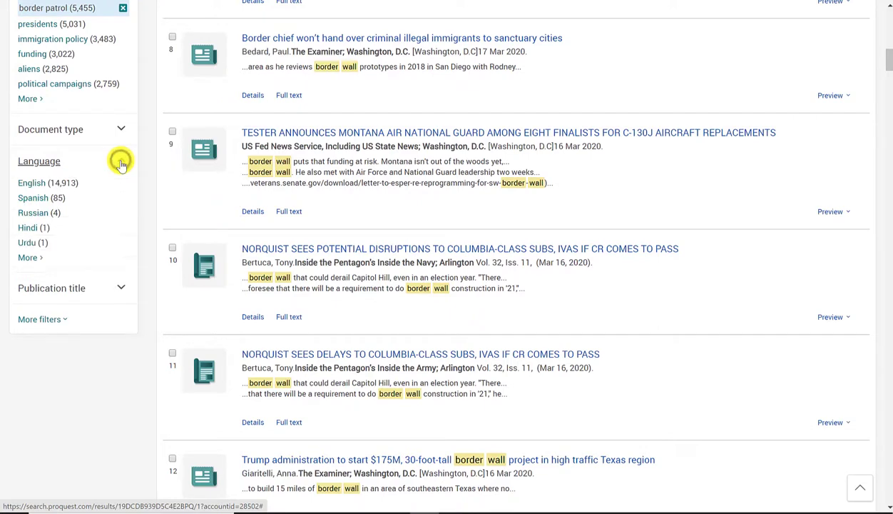
pyautogui.click(28, 259)
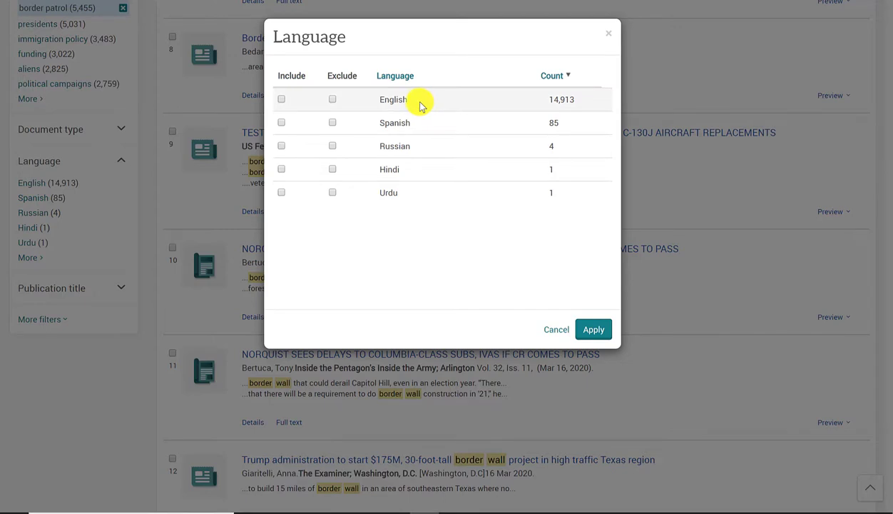
pyautogui.click(282, 100)
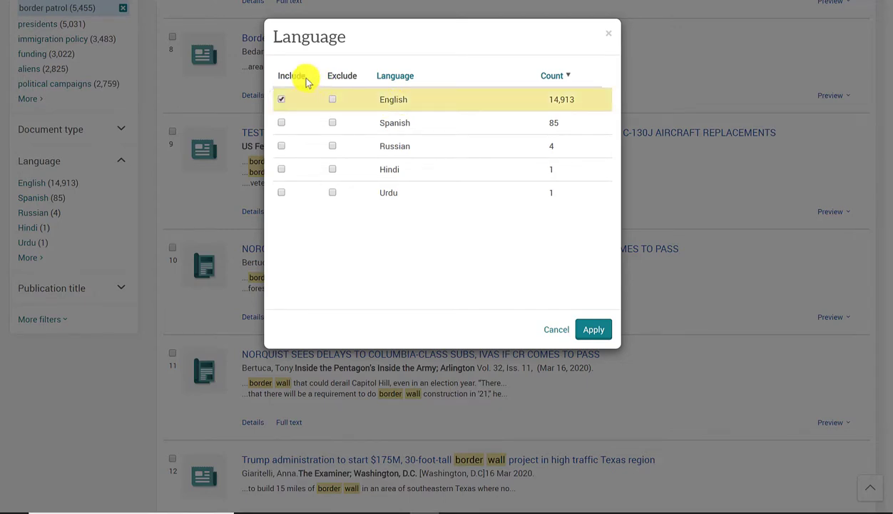
pyautogui.click(594, 331)
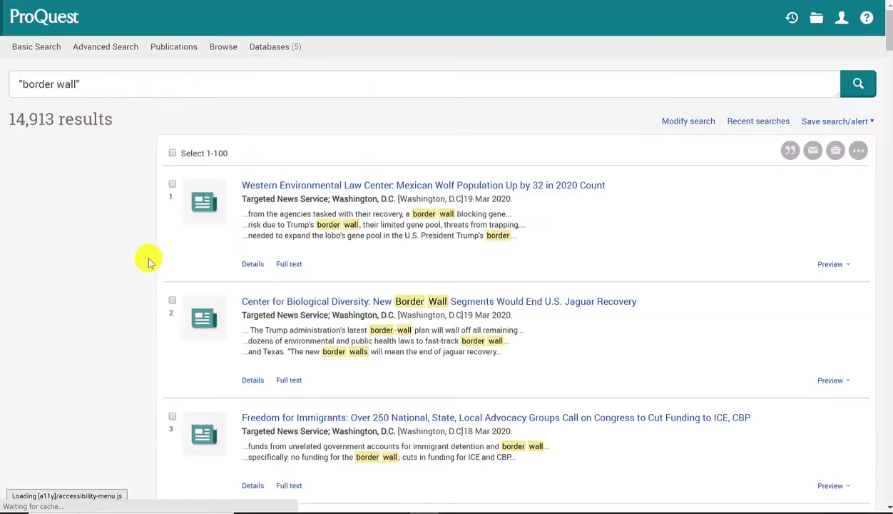
# Limit the location to United States--US, Mexico and U.S. states and regions, from Texas, California and Arizona down to Southern California and Hawaii, and apply.
pyautogui.scroll(-9, 145, 270)
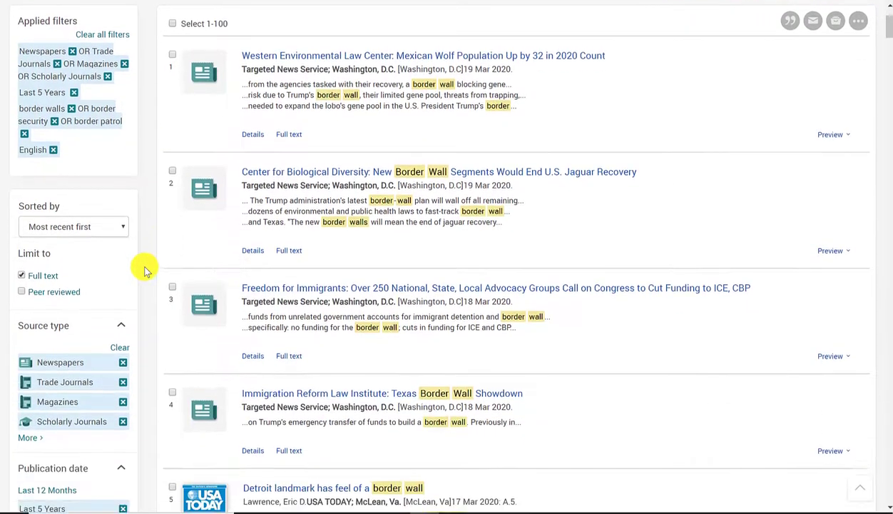
pyautogui.scroll(-6, 145, 270)
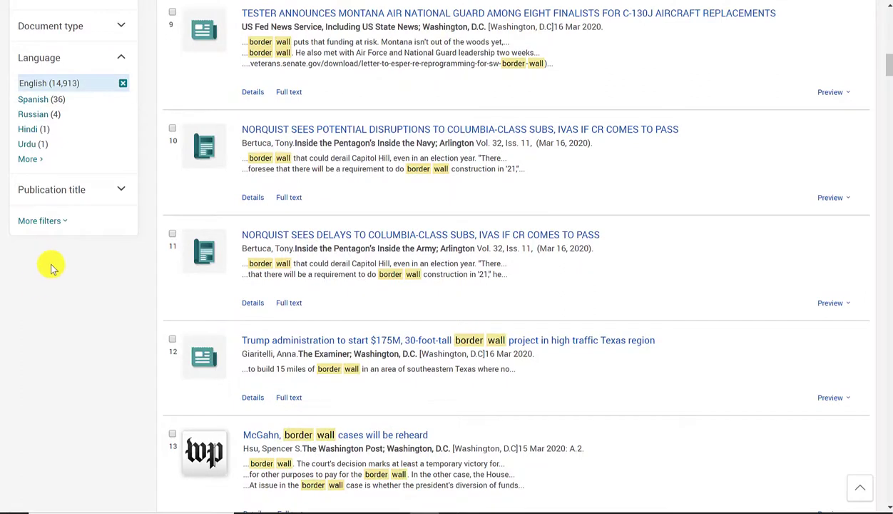
pyautogui.click(45, 222)
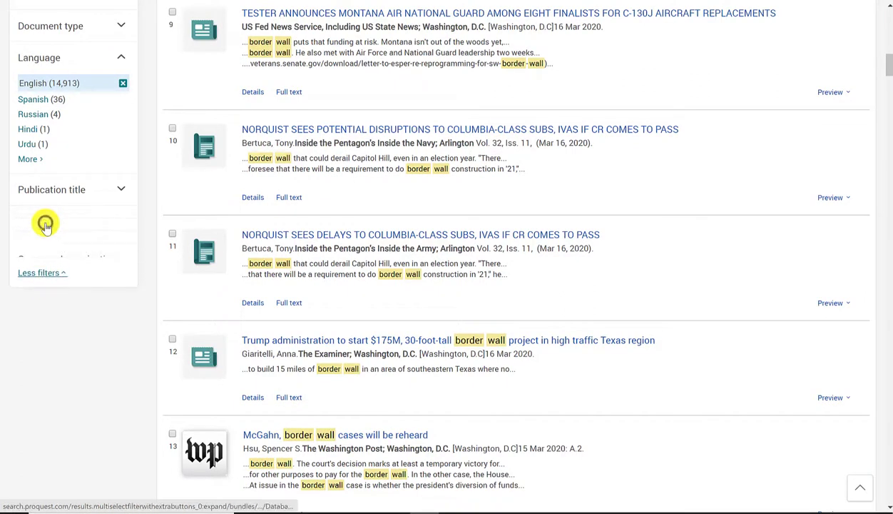
pyautogui.scroll(-1, 146, 300)
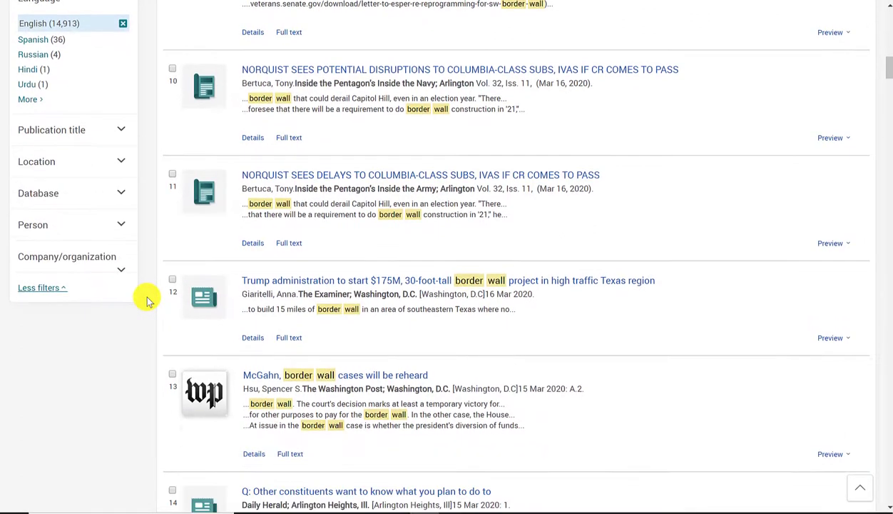
pyautogui.click(123, 164)
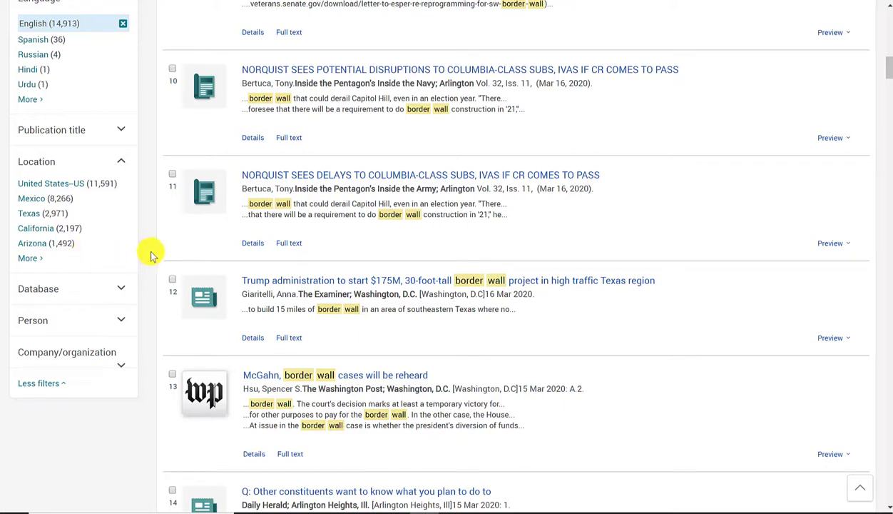
pyautogui.click(30, 259)
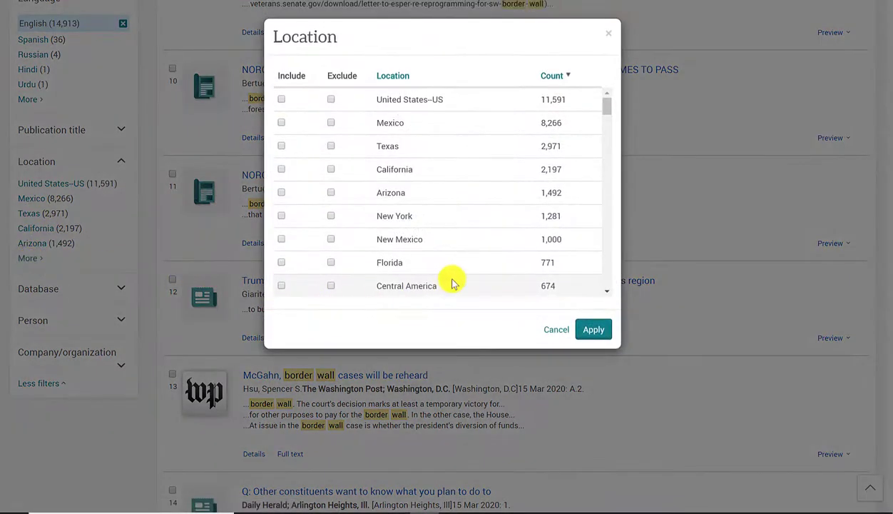
pyautogui.moveTo(607, 107)
pyautogui.mouseDown()
pyautogui.moveTo(608, 287)
pyautogui.moveTo(607, 103)
pyautogui.mouseUp()
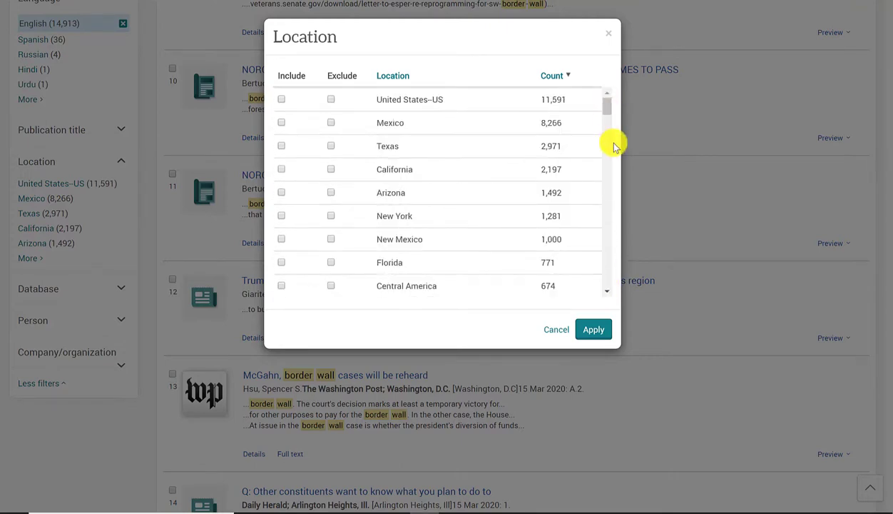
pyautogui.click(282, 100)
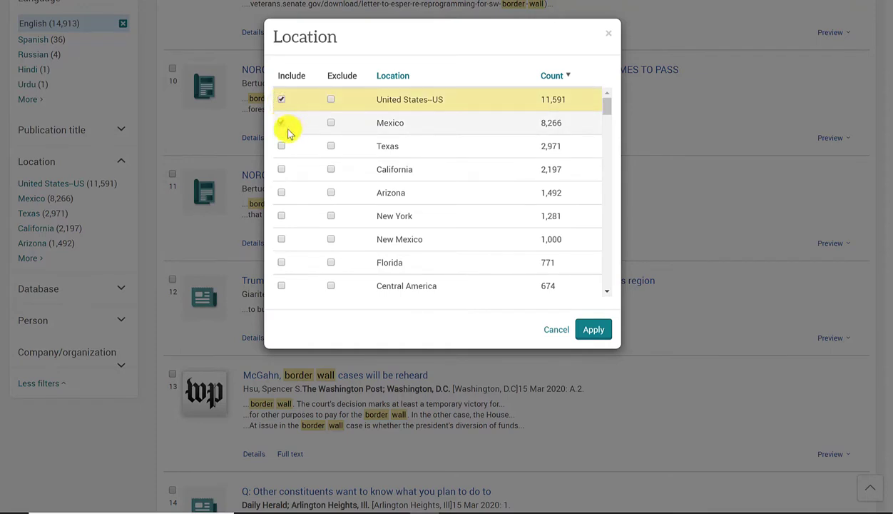
pyautogui.click(283, 126)
pyautogui.scroll(-15, 285, 164)
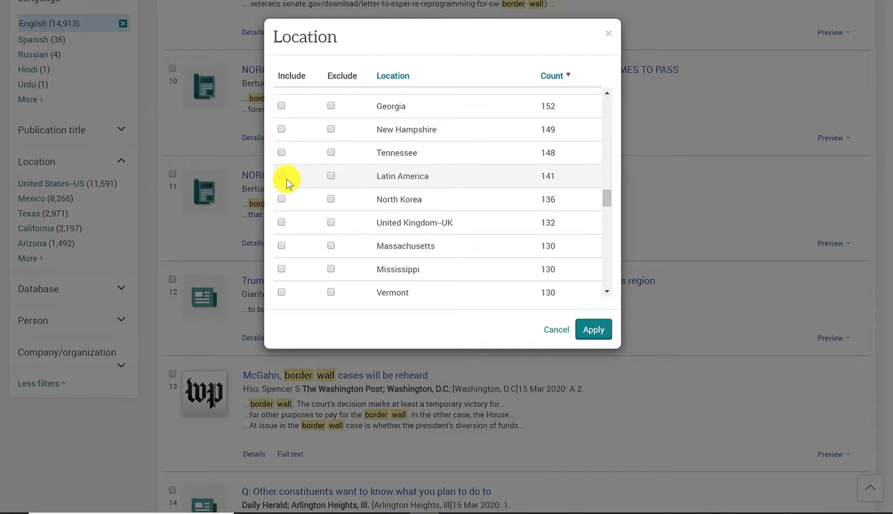
pyautogui.scroll(-5, 293, 182)
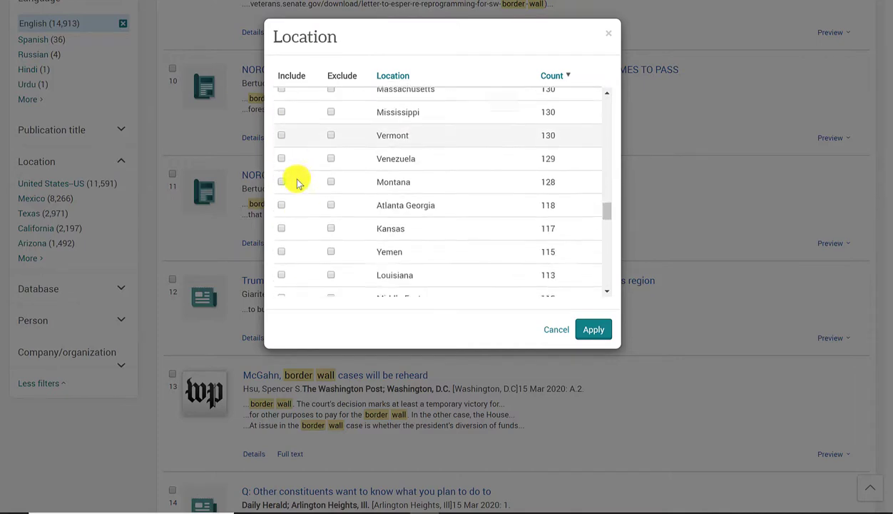
pyautogui.scroll(-3, 297, 184)
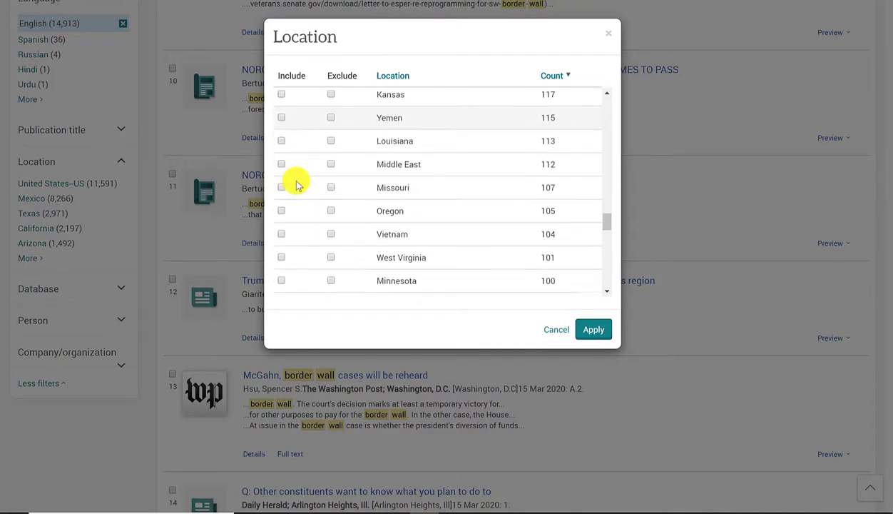
pyautogui.scroll(10, 297, 184)
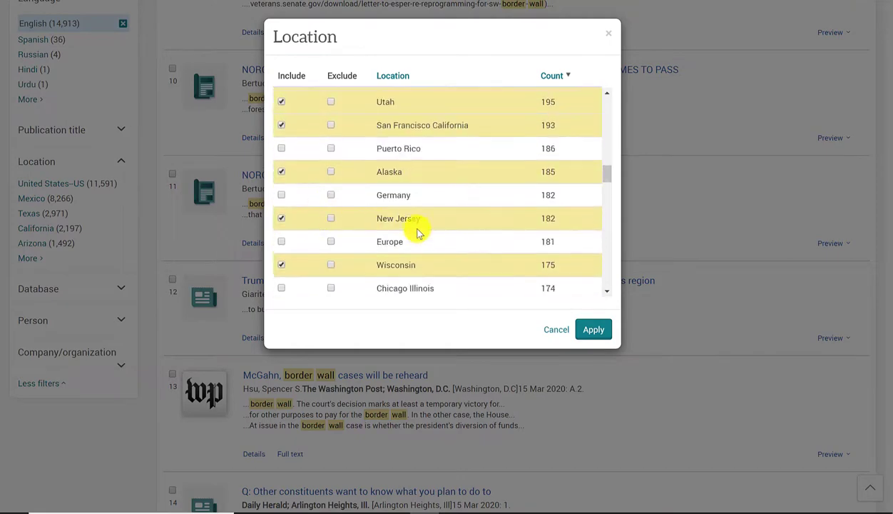
pyautogui.scroll(4, 419, 233)
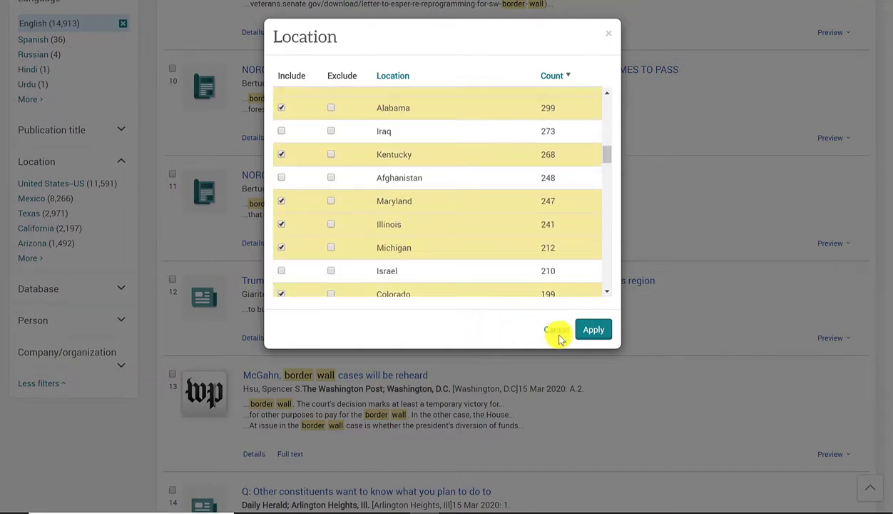
pyautogui.click(593, 330)
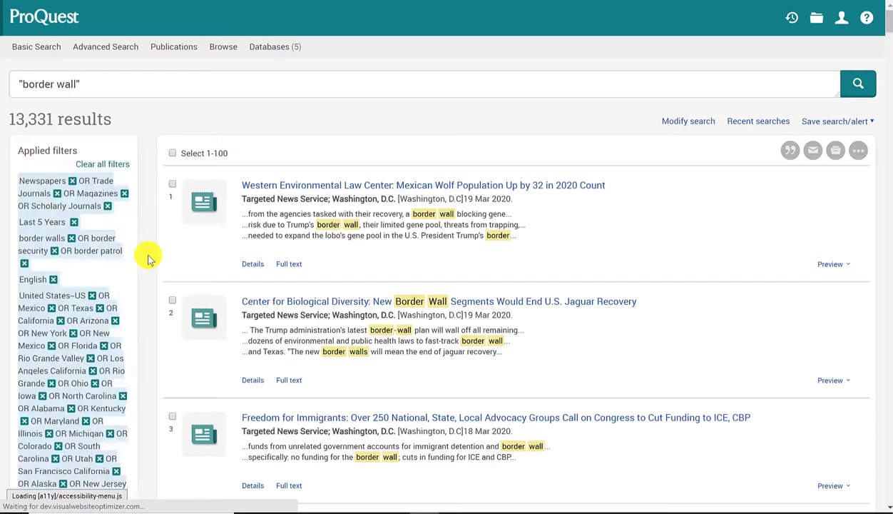
# Show the additional filters, look through the full list of people in the Person filter, and close it without choosing anyone.
pyautogui.scroll(-9, 149, 258)
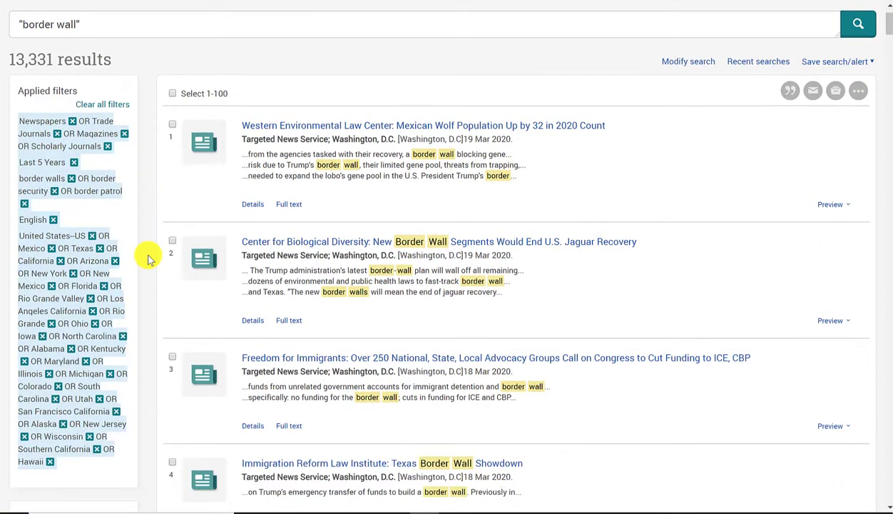
pyautogui.scroll(-9, 149, 258)
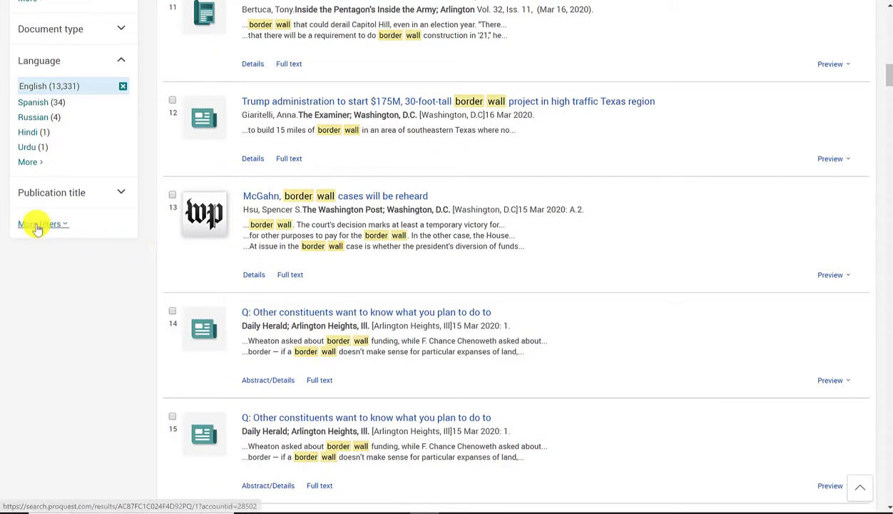
pyautogui.click(37, 225)
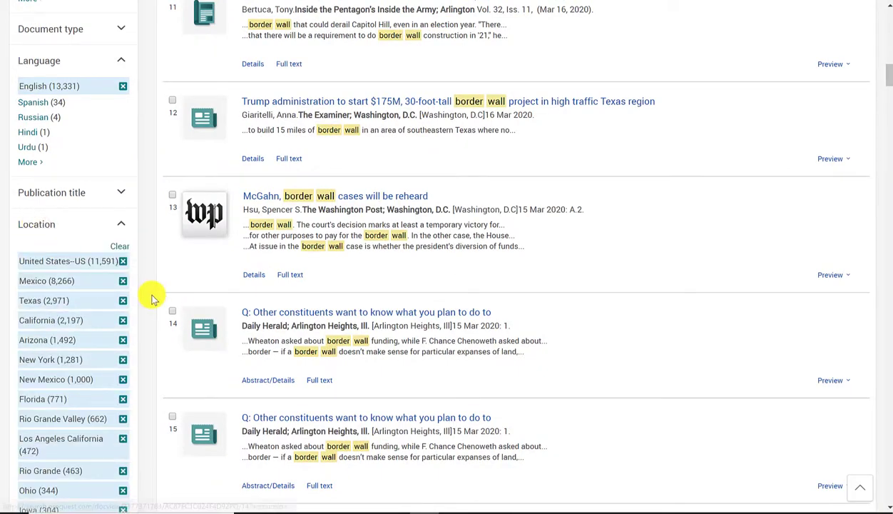
pyautogui.scroll(-3, 152, 298)
pyautogui.scroll(-7, 151, 297)
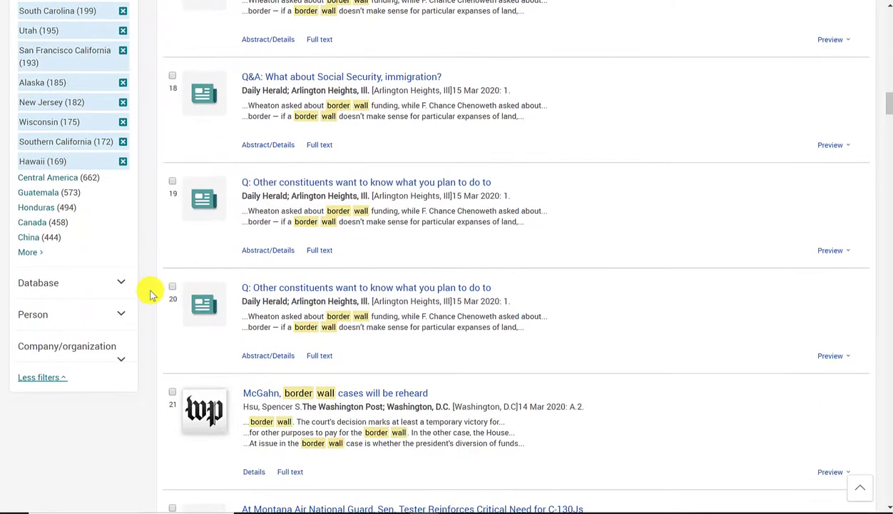
pyautogui.scroll(-1, 141, 300)
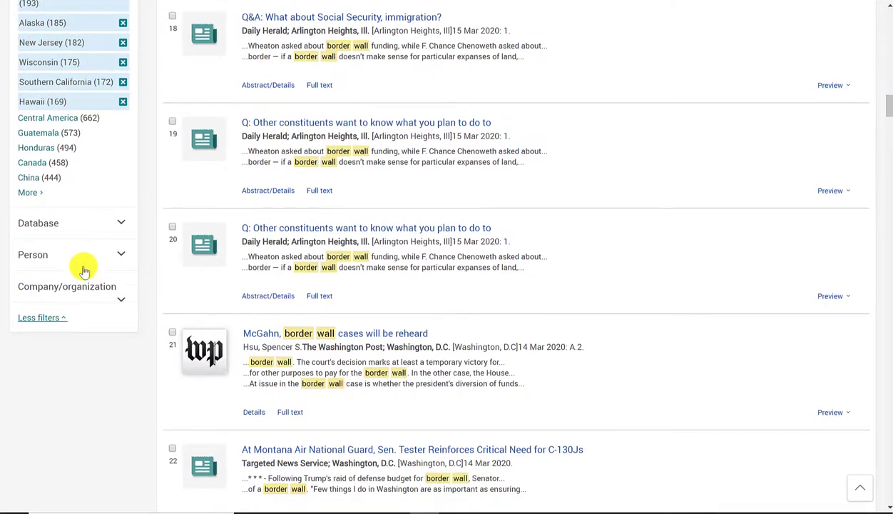
pyautogui.click(122, 255)
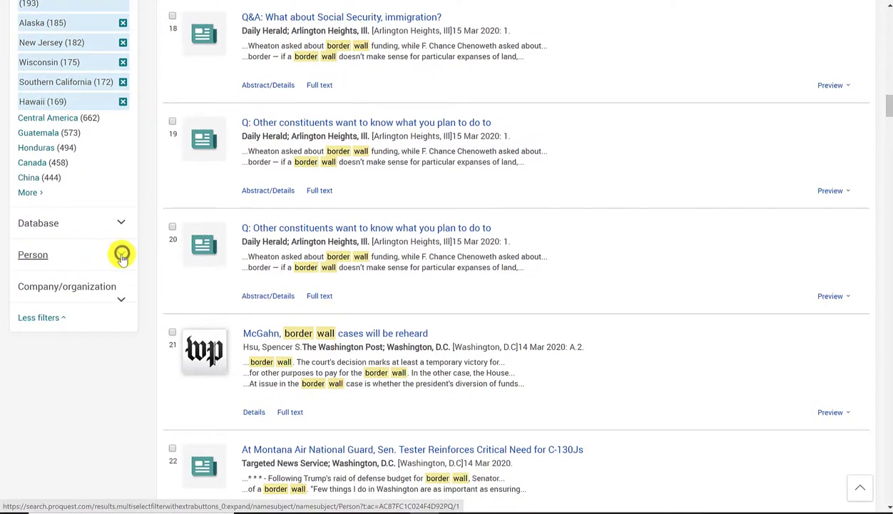
pyautogui.scroll(-1, 132, 266)
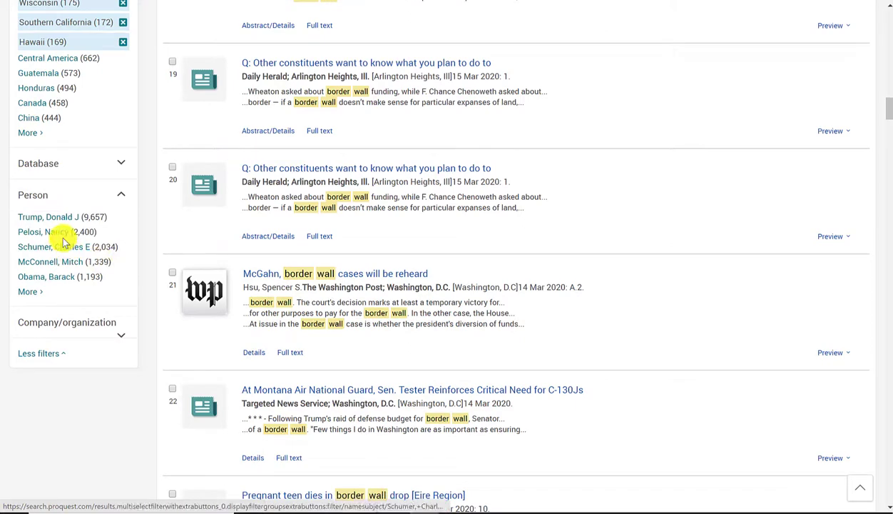
pyautogui.click(28, 293)
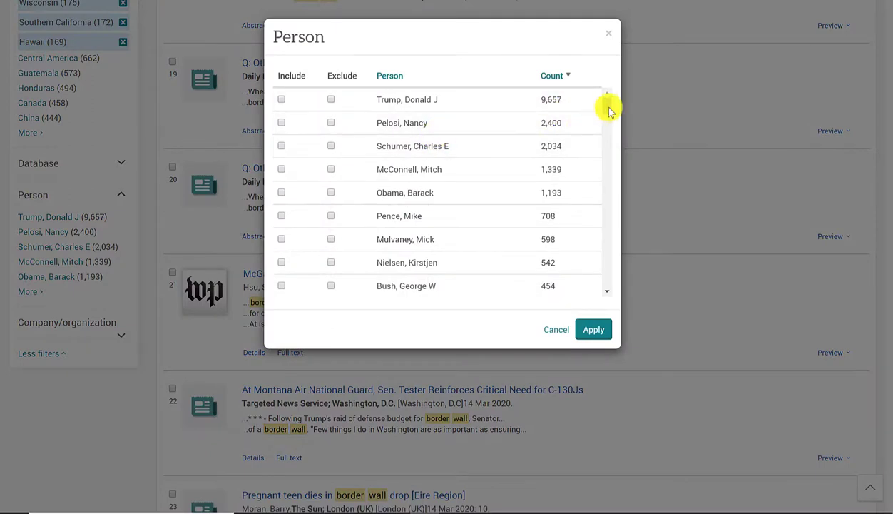
pyautogui.moveTo(607, 105); pyautogui.dragTo(579, 111)
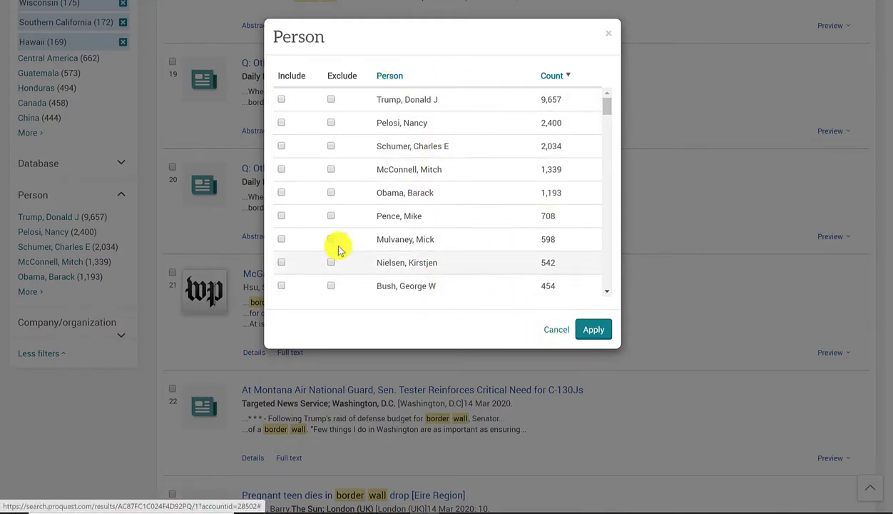
pyautogui.click(555, 329)
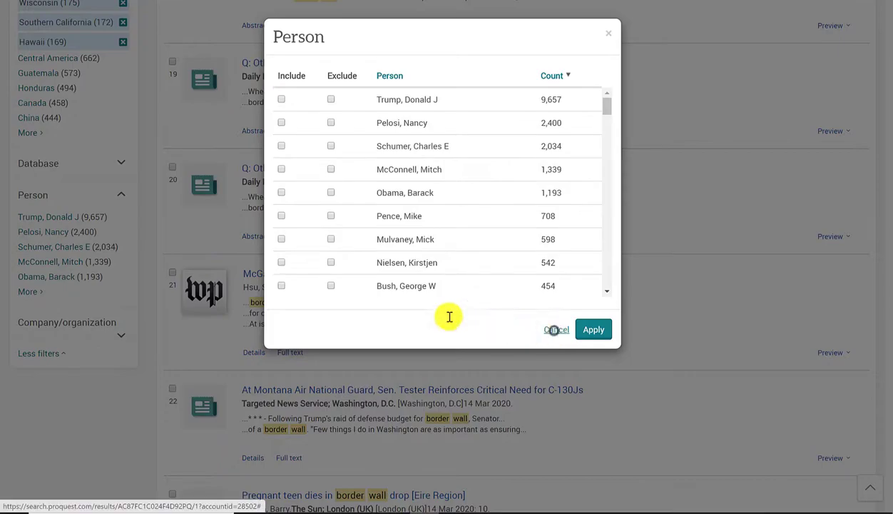
# Remove Newspapers, Trade Journals and Magazines from the applied source type filters, keeping only Scholarly Journals.
pyautogui.scroll(5, 144, 302)
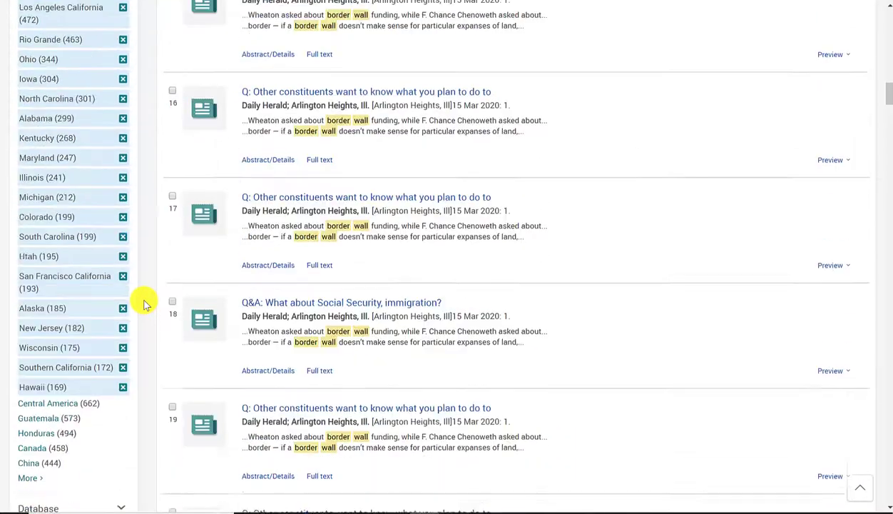
pyautogui.scroll(15, 143, 302)
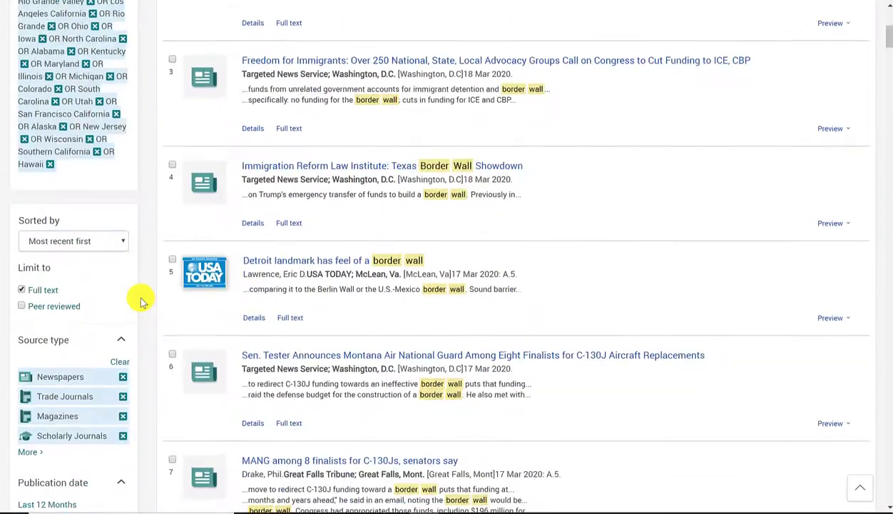
pyautogui.scroll(5, 141, 302)
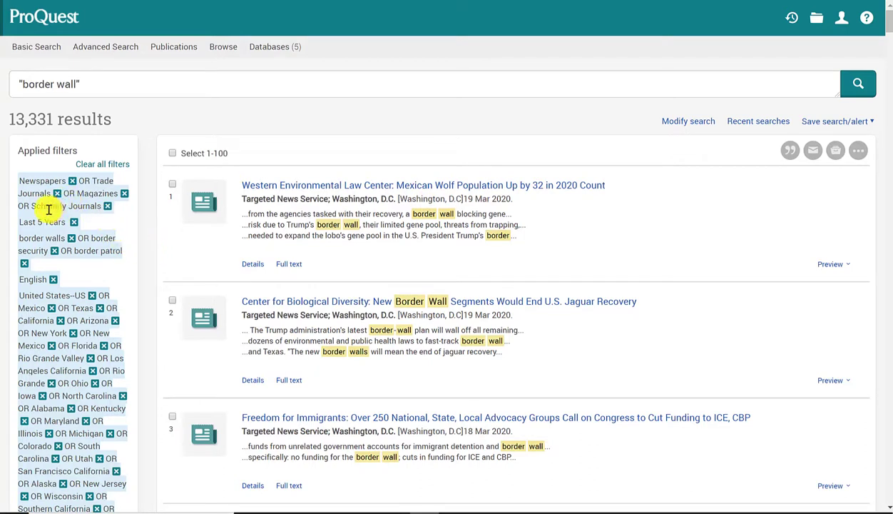
pyautogui.click(73, 184)
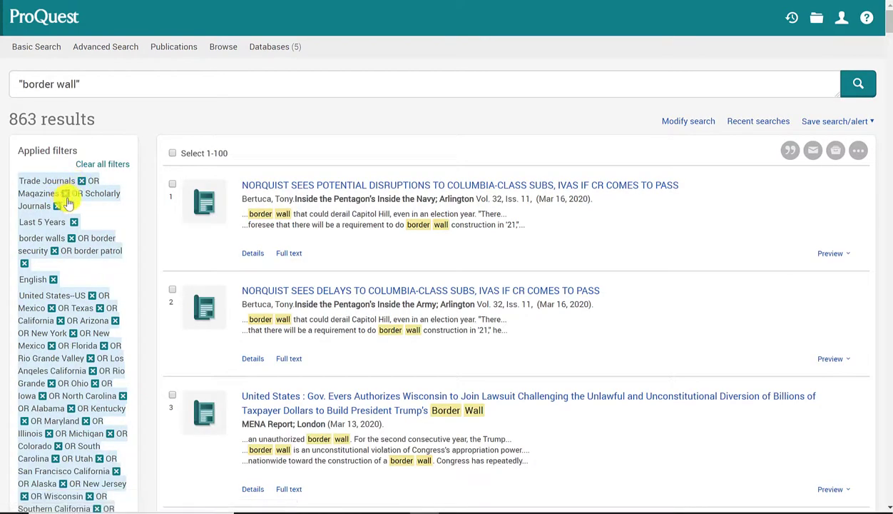
pyautogui.click(81, 181)
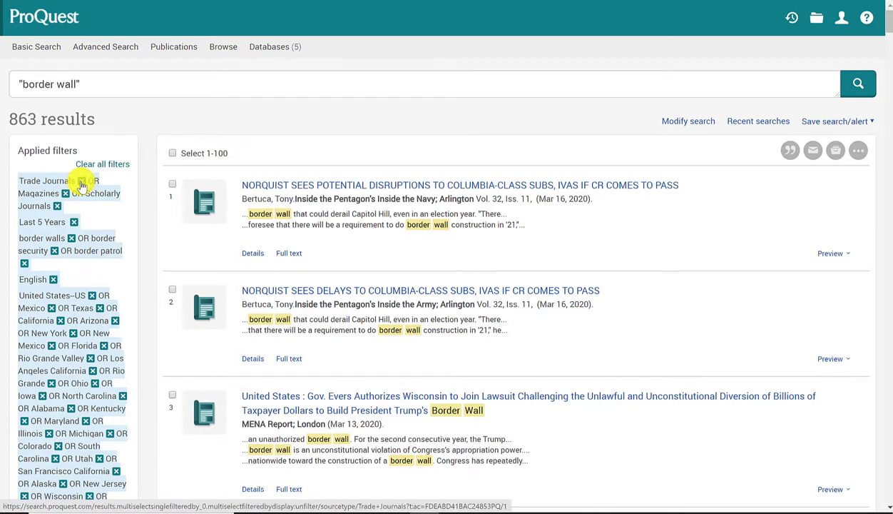
pyautogui.click(81, 183)
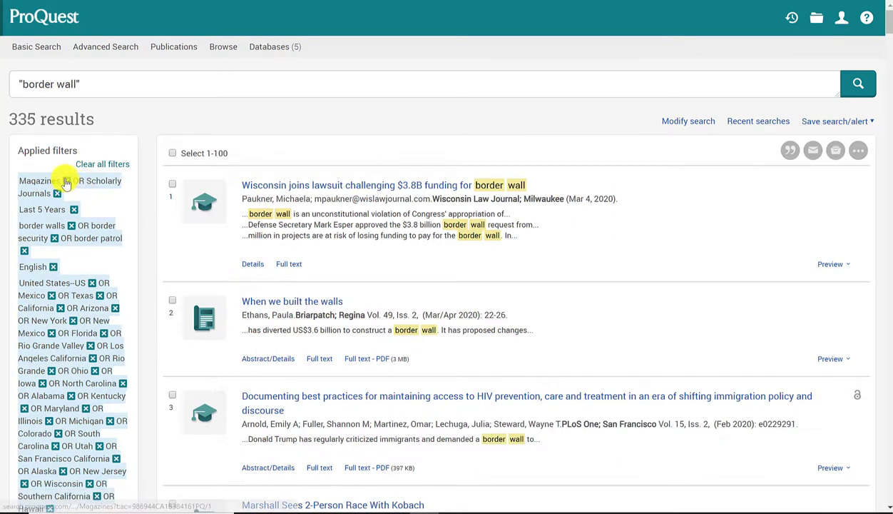
pyautogui.click(66, 182)
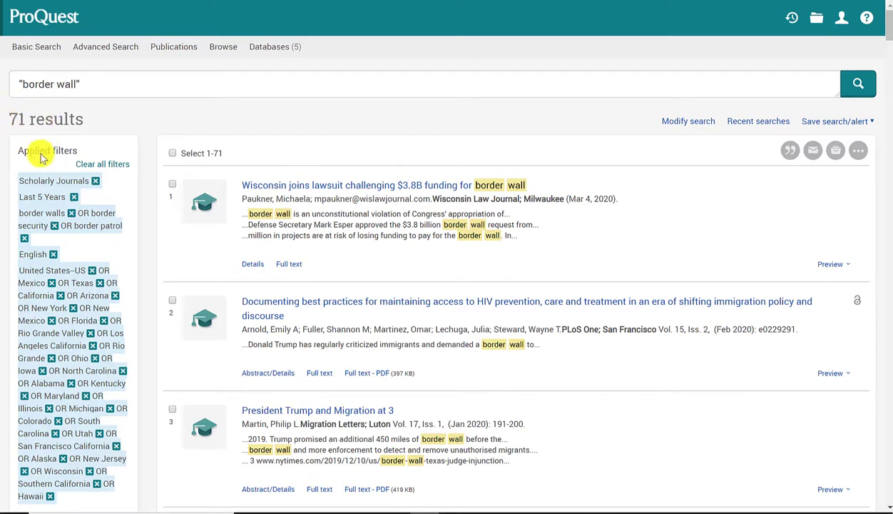
# Review the filters applied to the search, covering source type, date, subject, language and location.
pyautogui.scroll(-1, 119, 192)
pyautogui.scroll(-1, 120, 191)
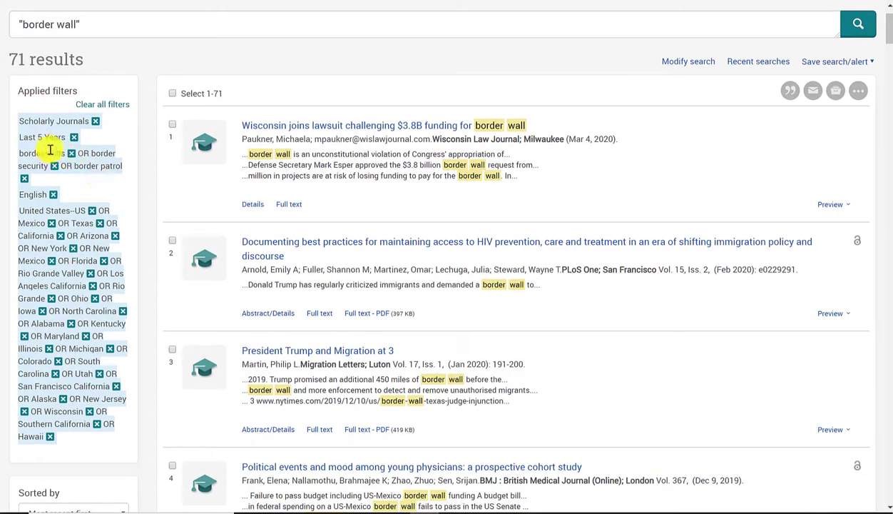
pyautogui.scroll(-2, 60, 205)
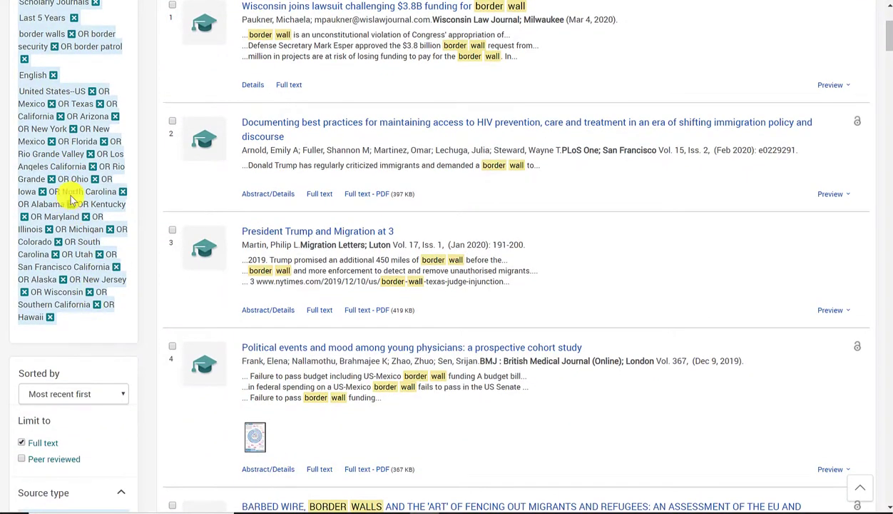
pyautogui.scroll(1, 100, 202)
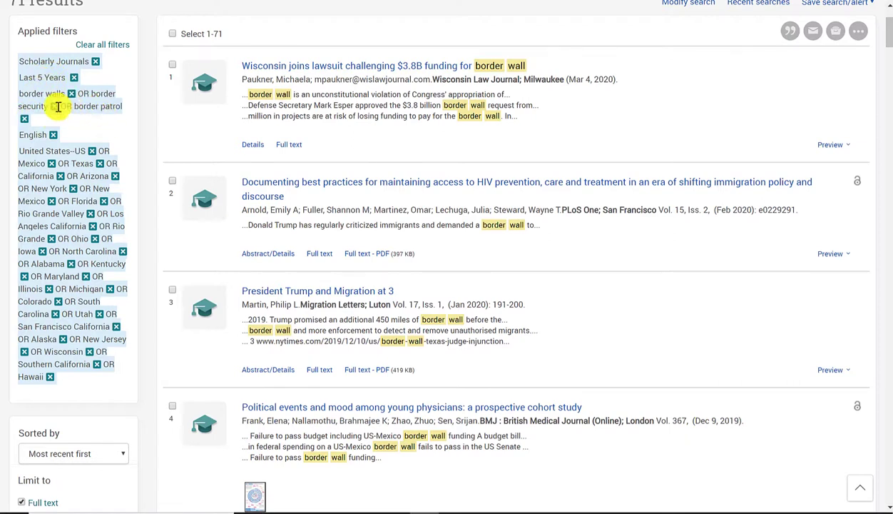
pyautogui.scroll(1, 141, 180)
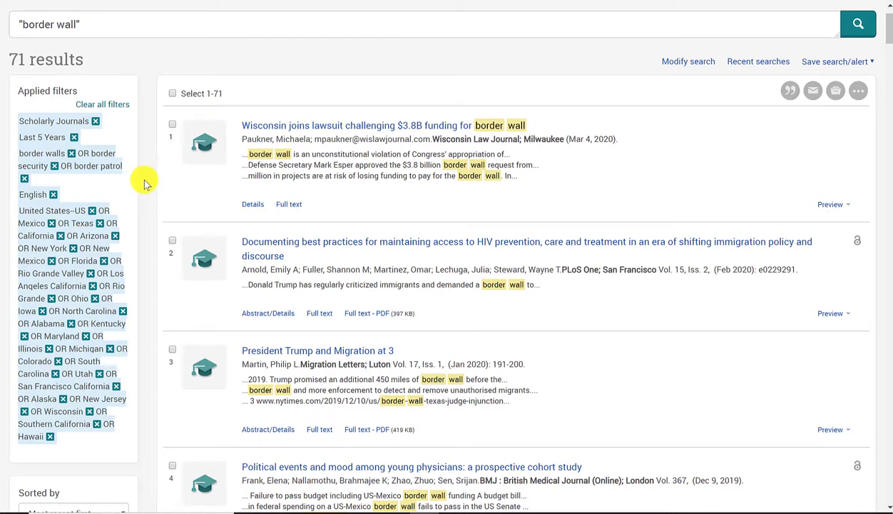
pyautogui.scroll(1, 144, 184)
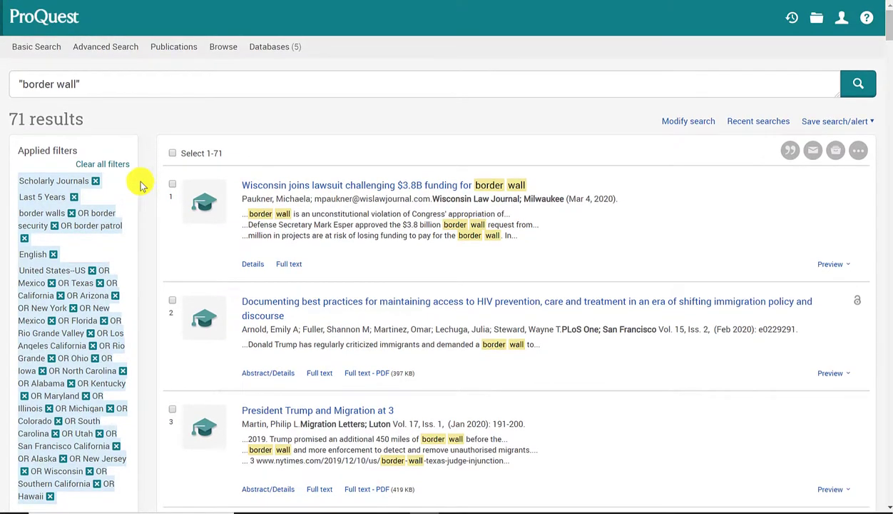